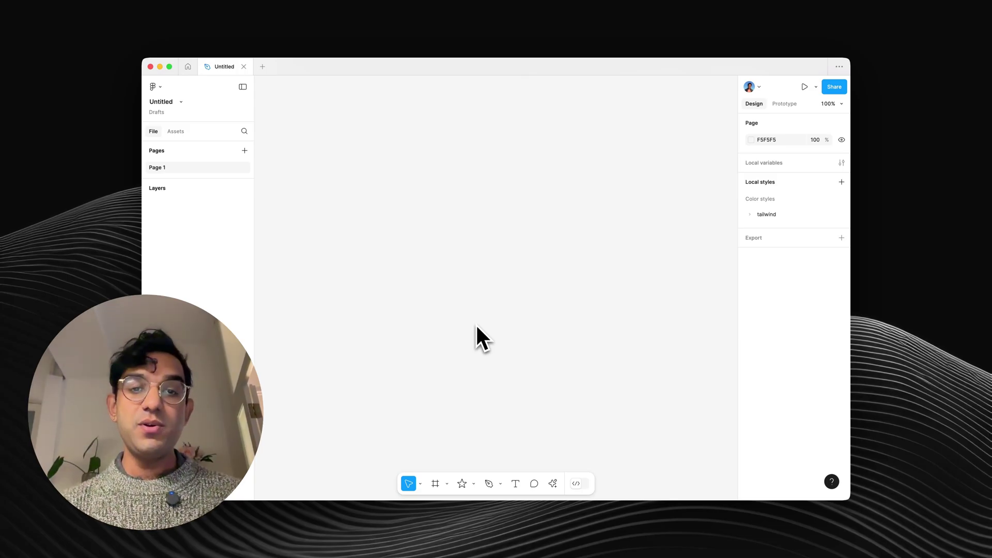
Run the Table Creator plugin and create a new table template
{"action": "left_click", "coordinate": [552, 483]}
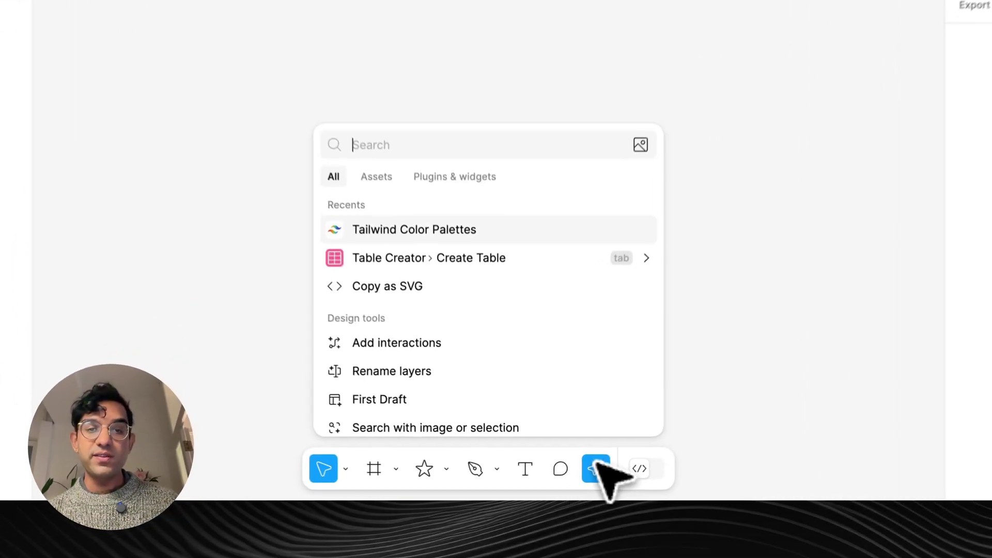
{"action": "left_click", "coordinate": [400, 252]}
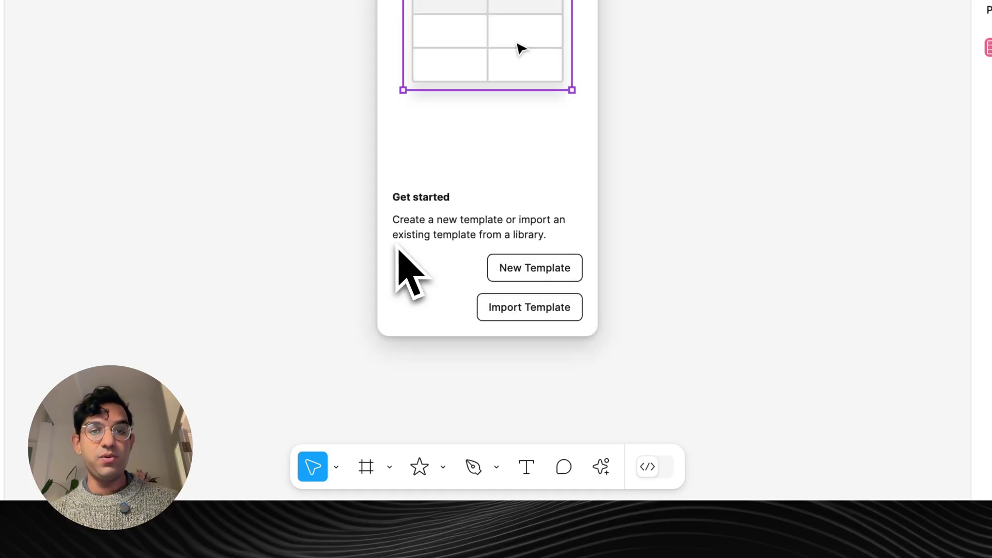
{"action": "left_click", "coordinate": [559, 281]}
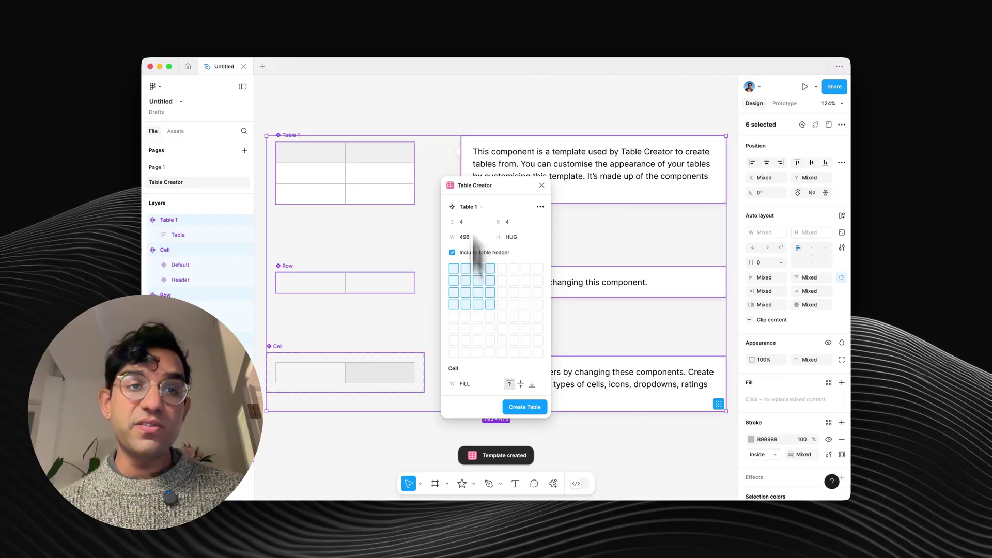
Create a table with 4 columns, 4 rows and a header at width 496, and place it below the Cell component
{"action": "scroll", "coordinate": [386, 222], "scroll_direction": "down", "scroll_amount": 5}
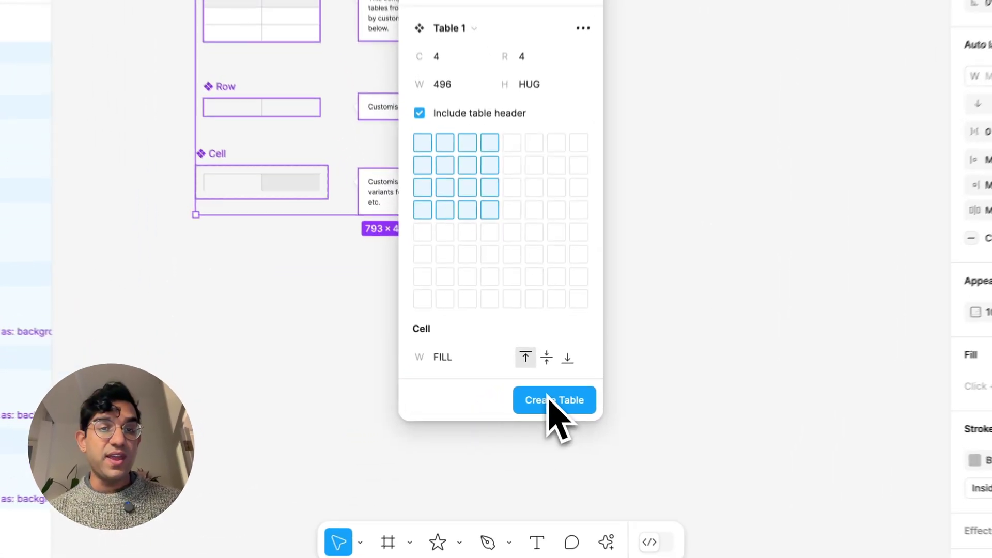
{"action": "left_click", "coordinate": [549, 402]}
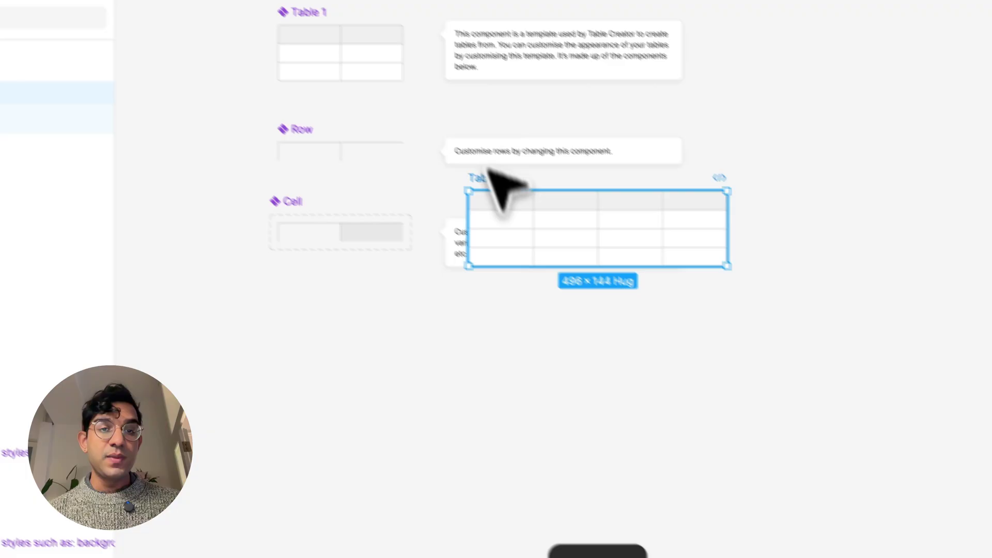
{"action": "left_click_drag", "start_coordinate": [483, 176], "coordinate": [324, 350]}
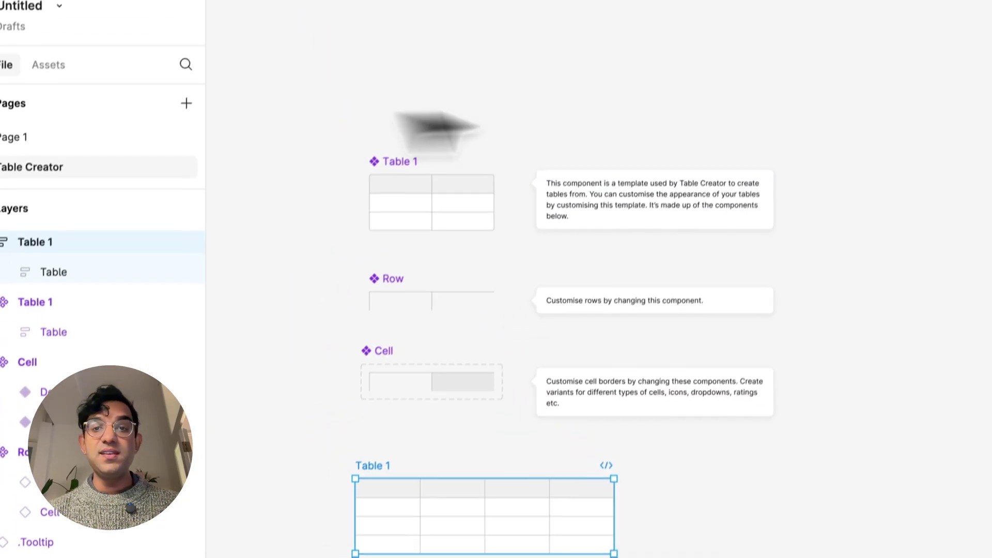
Recolour the Table 1, Row and Cell template components with the tailwind styles slate/600, slate/950, slate/100, white and blue/100
{"action": "left_click", "coordinate": [317, 127]}
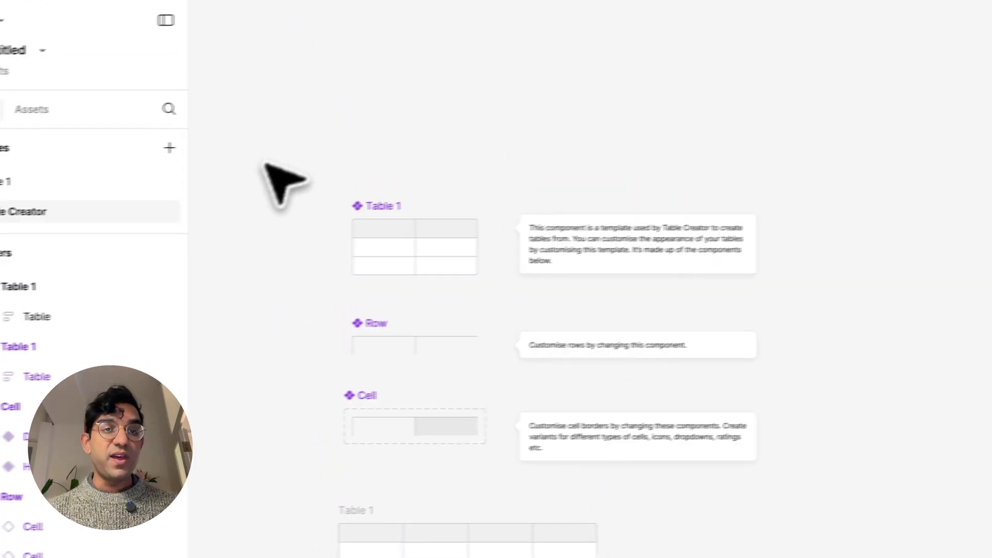
{"action": "left_click_drag", "start_coordinate": [266, 165], "coordinate": [455, 476]}
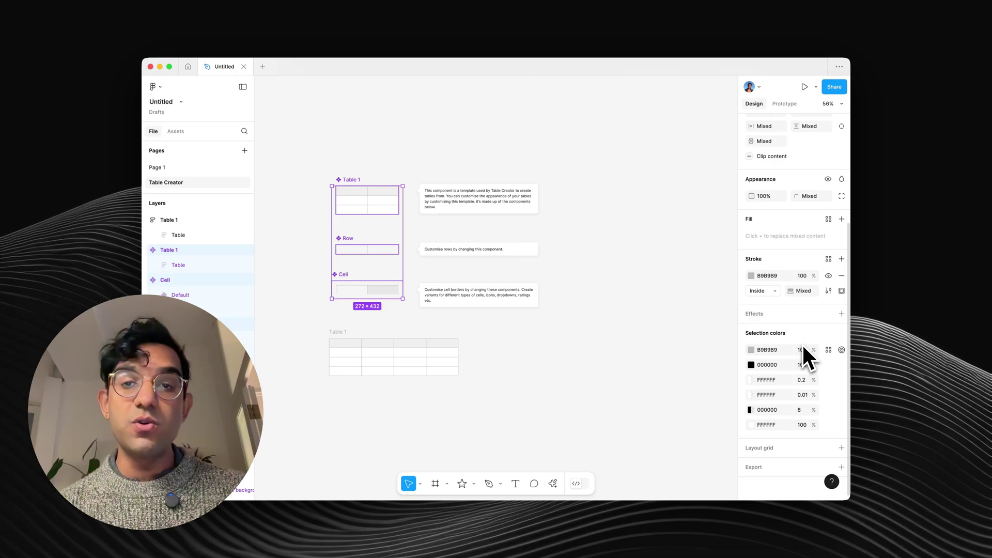
{"action": "left_click", "coordinate": [828, 349]}
{"action": "type", "text": "bl"}
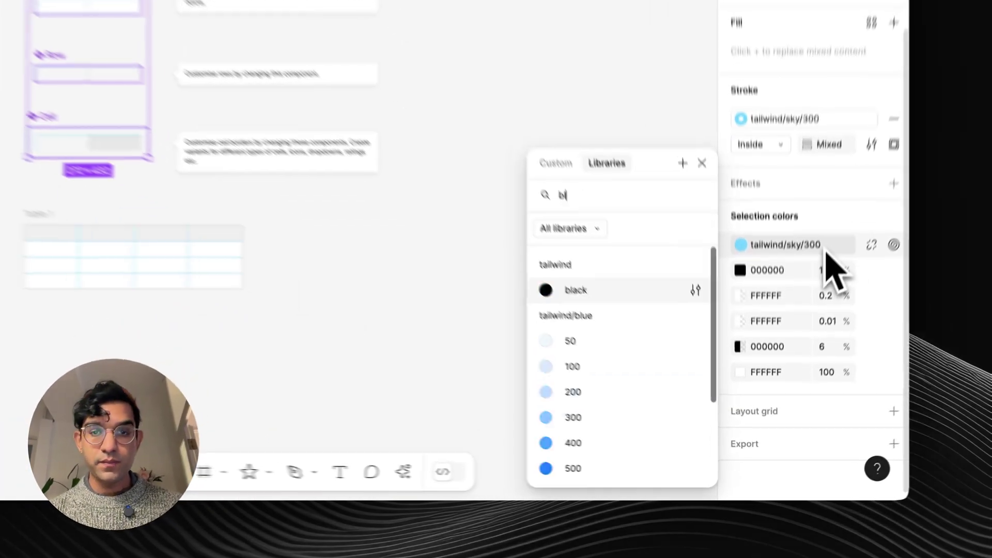
{"action": "left_click", "coordinate": [828, 365]}
{"action": "type", "text": "s"}
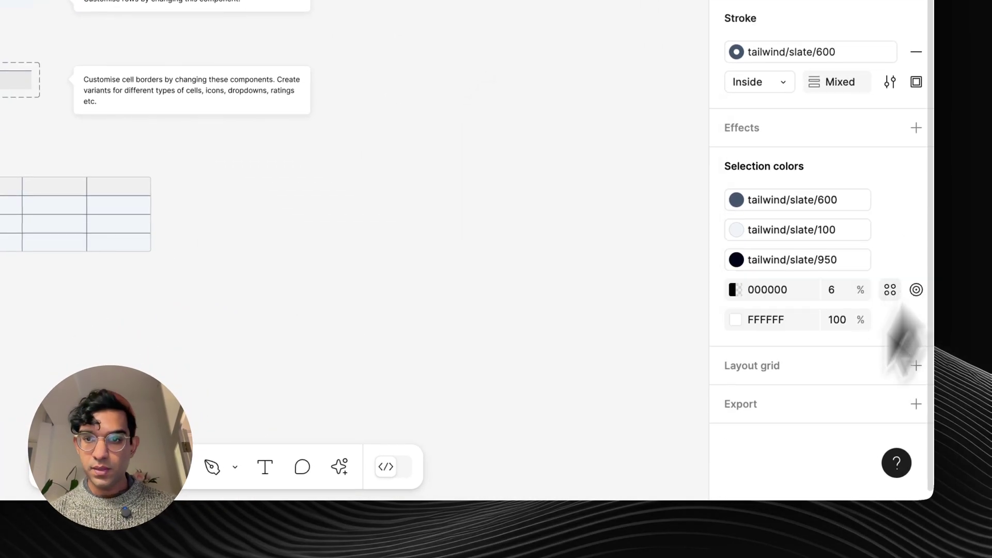
{"action": "left_click", "coordinate": [889, 289]}
{"action": "type", "text": "blue 2"}
{"action": "left_click", "coordinate": [528, 252]}
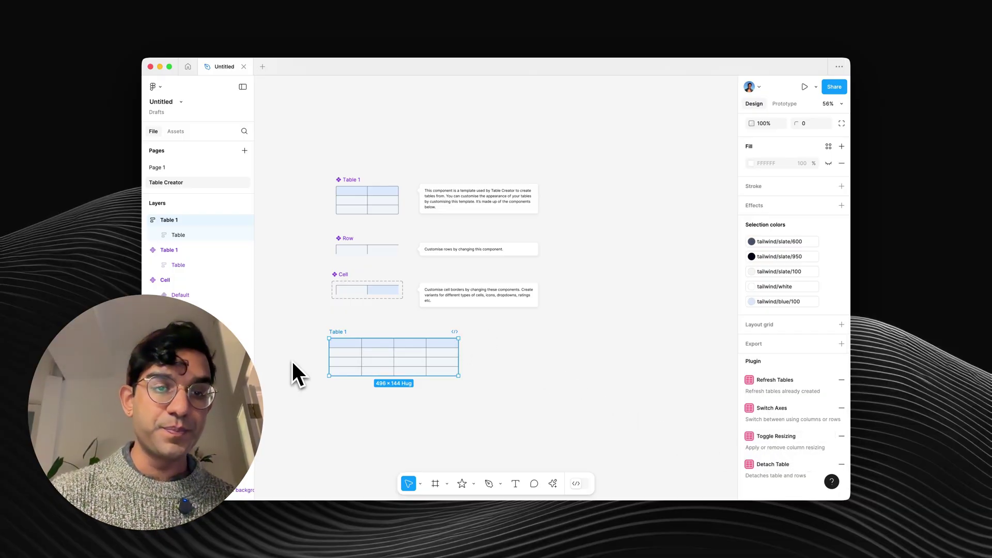
Change the font of the text in the blue header variant of the Cell component to IBM Plex Mono
{"action": "scroll", "coordinate": [292, 359], "scroll_direction": "up", "scroll_amount": 5}
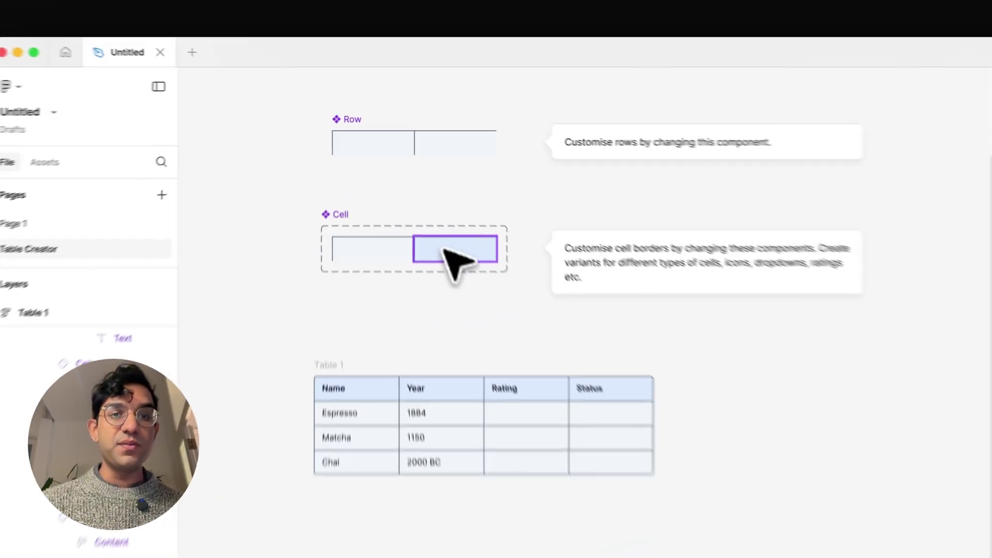
{"action": "left_click", "coordinate": [417, 182]}
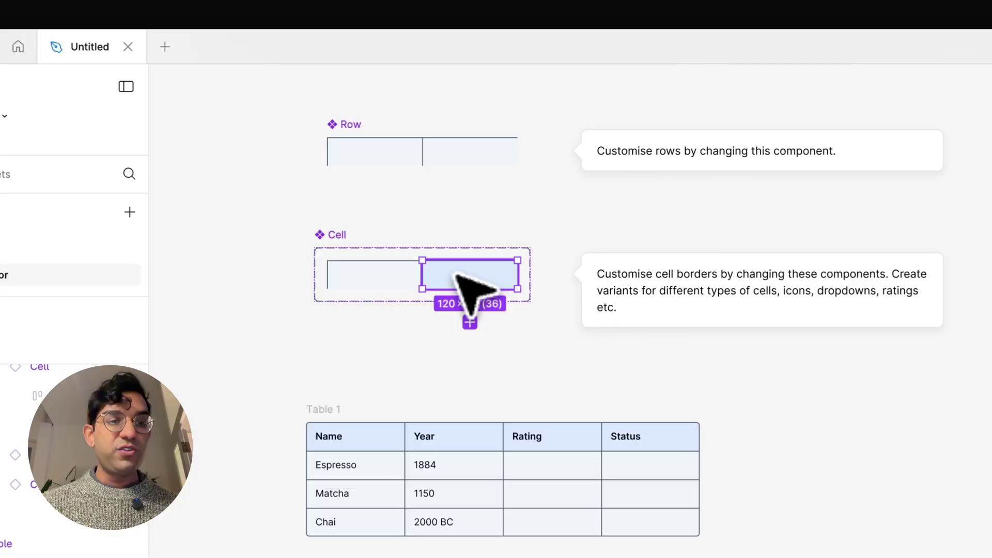
{"action": "double_click", "coordinate": [455, 278]}
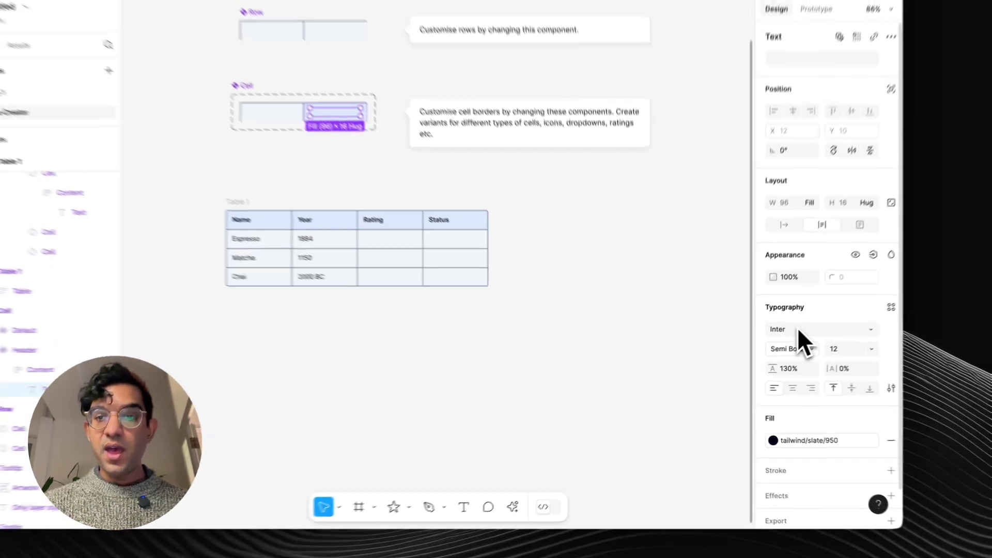
{"action": "left_click", "coordinate": [770, 349]}
{"action": "type", "text": "ibm plex"}
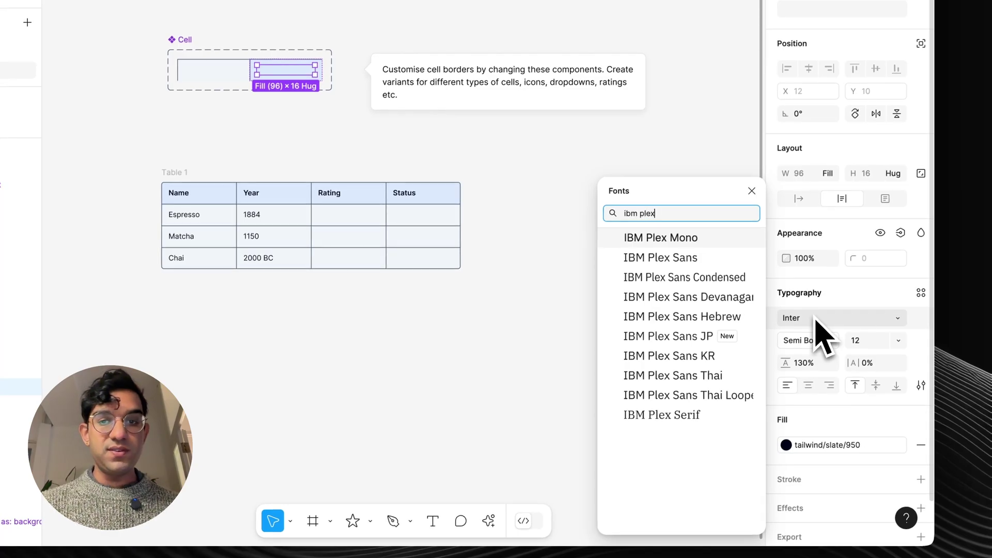
{"action": "key", "text": "Return"}
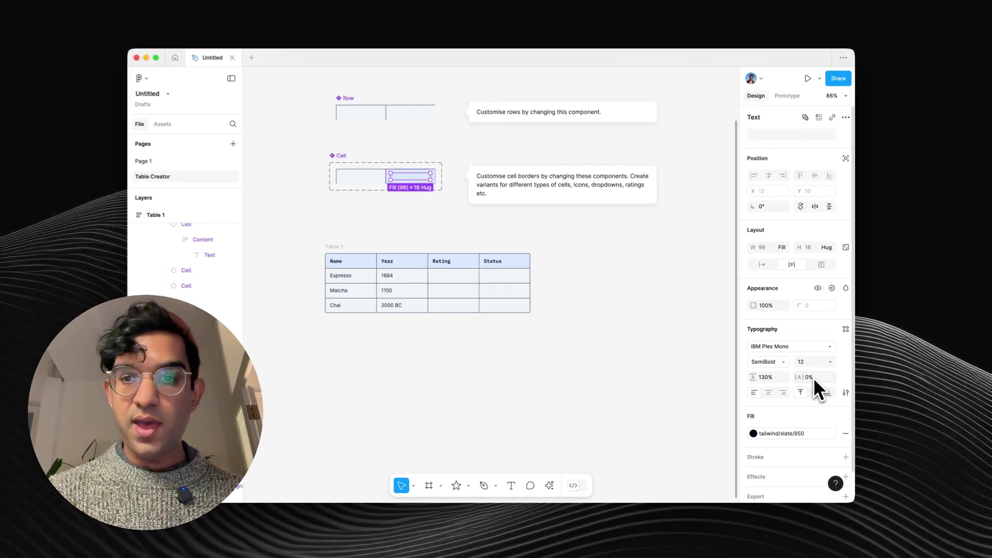
Set the header text's letter spacing to 0.5px and its content frame's vertical padding to 20, 10
{"action": "left_click", "coordinate": [873, 362]}
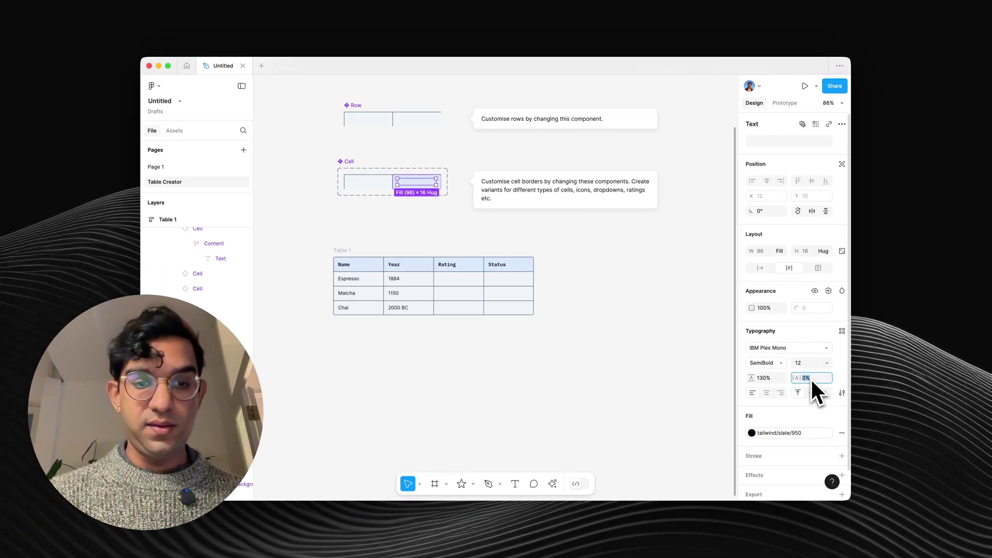
{"action": "type", "text": ".5"}
{"action": "key", "text": "Return"}
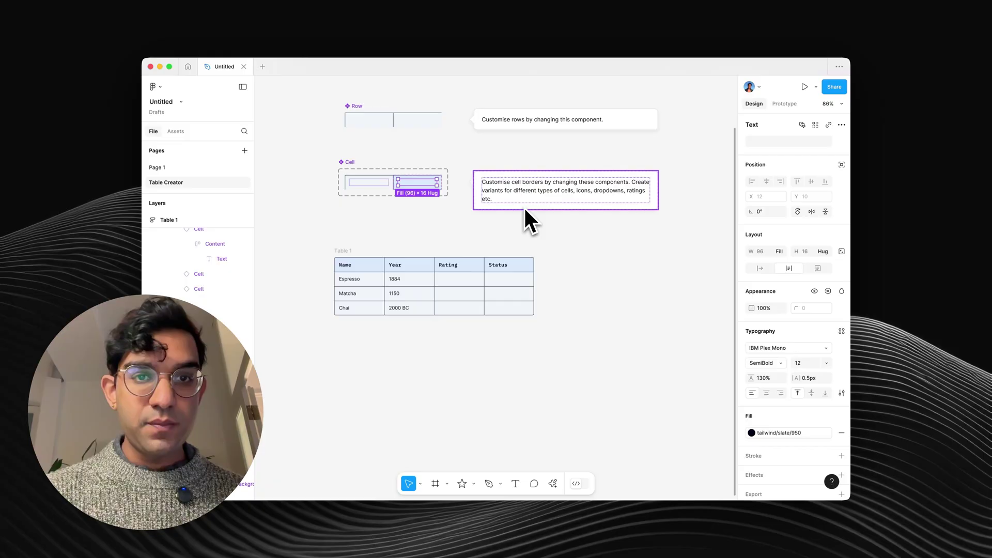
{"action": "key", "text": "Escape"}
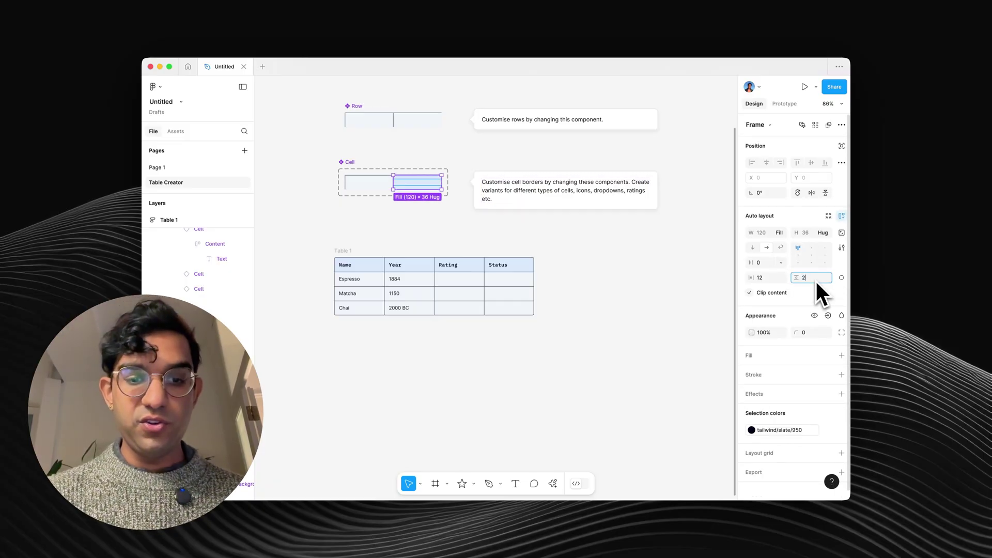
{"action": "key", "text": "Return"}
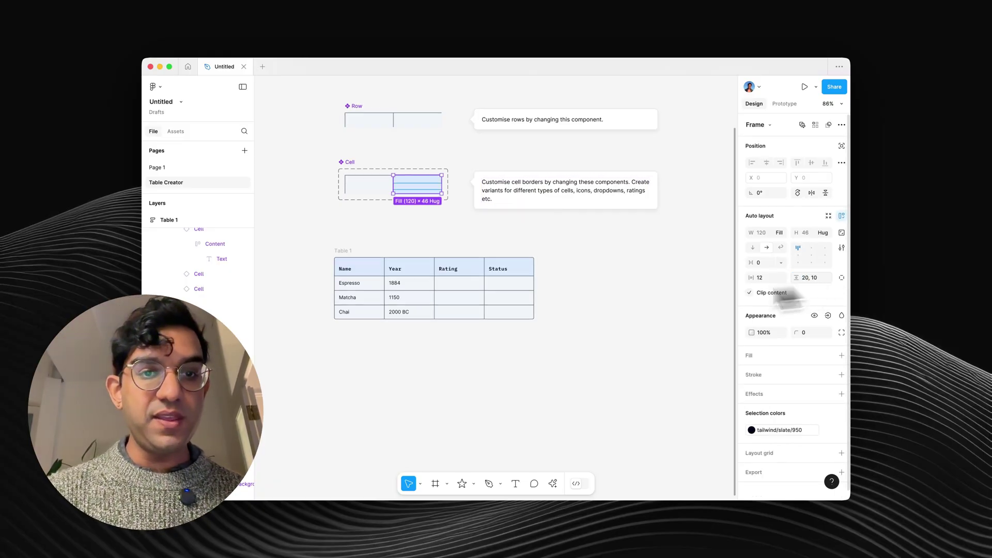
Change the font of the text in the default variant of the Cell component to Work Sans
{"action": "left_click", "coordinate": [369, 192]}
{"action": "double_click", "coordinate": [369, 192]}
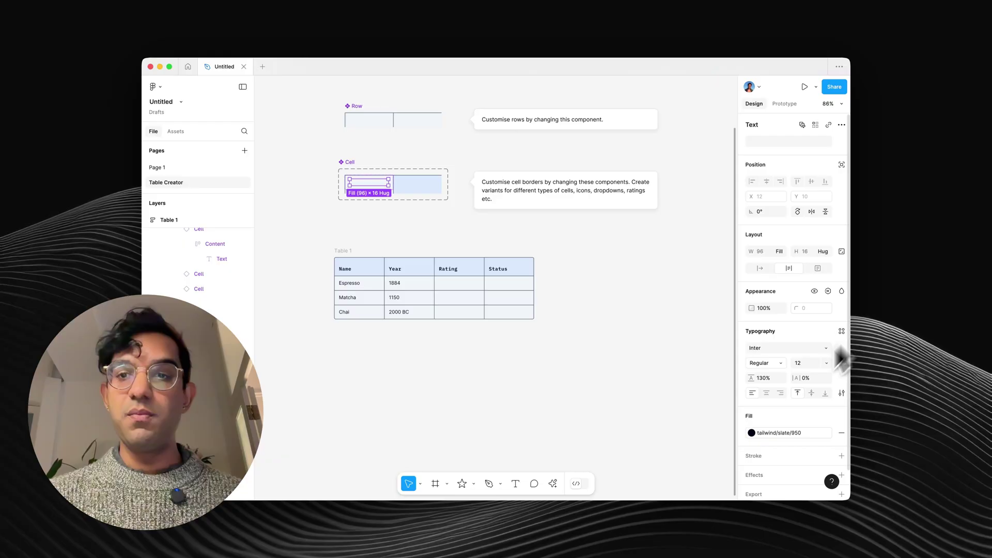
{"action": "left_click", "coordinate": [783, 350]}
{"action": "type", "text": "work sa"}
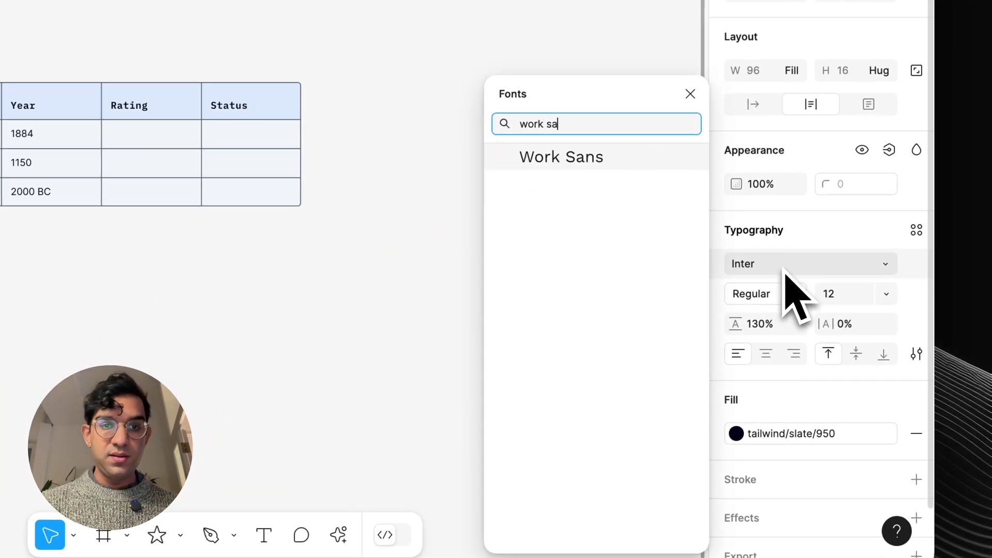
{"action": "key", "text": "Return"}
{"action": "left_click", "coordinate": [134, 289]}
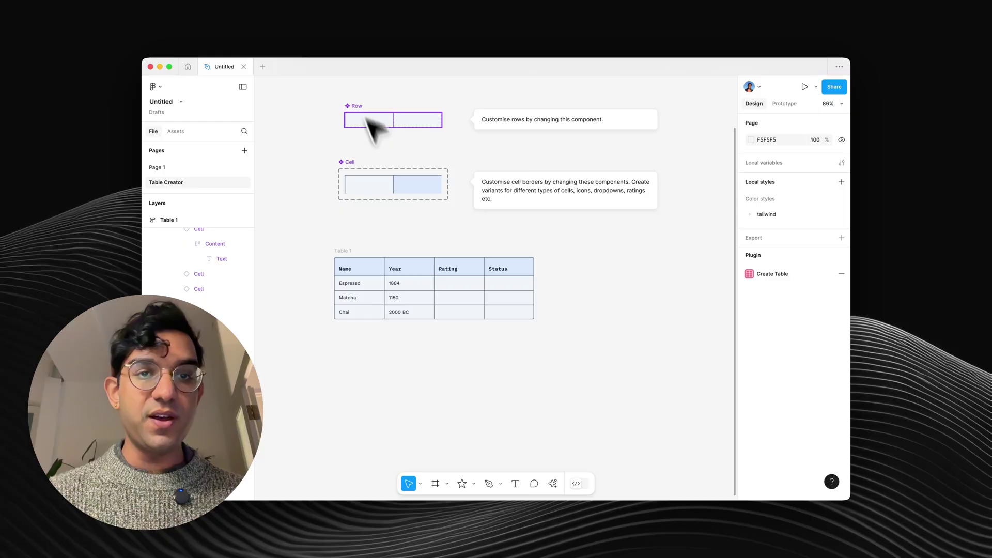
Add a second variant to the .Star component and set its property value to False
{"action": "left_click", "coordinate": [412, 184]}
{"action": "key", "text": "Escape"}
{"action": "scroll", "coordinate": [381, 174], "scroll_direction": "up", "scroll_amount": 2}
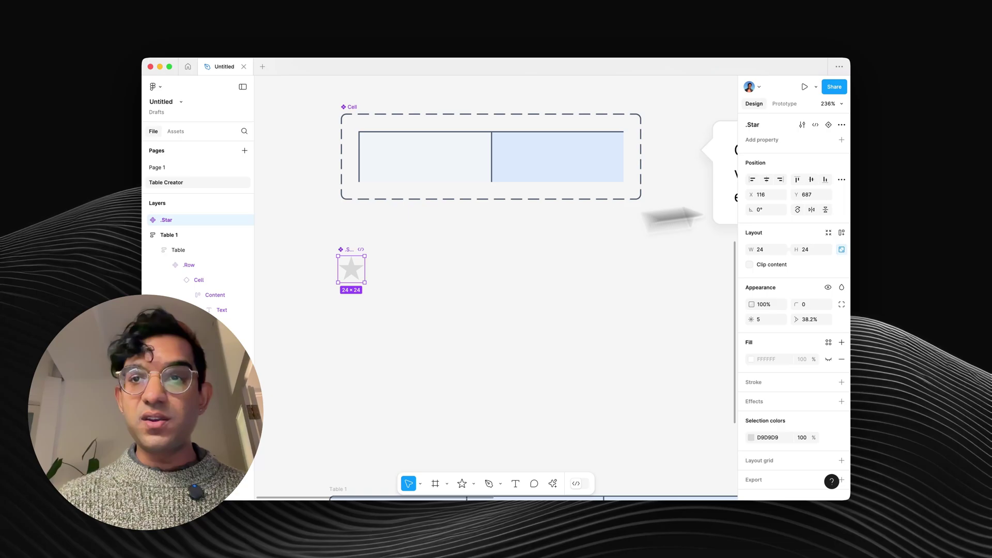
{"action": "left_click", "coordinate": [829, 125]}
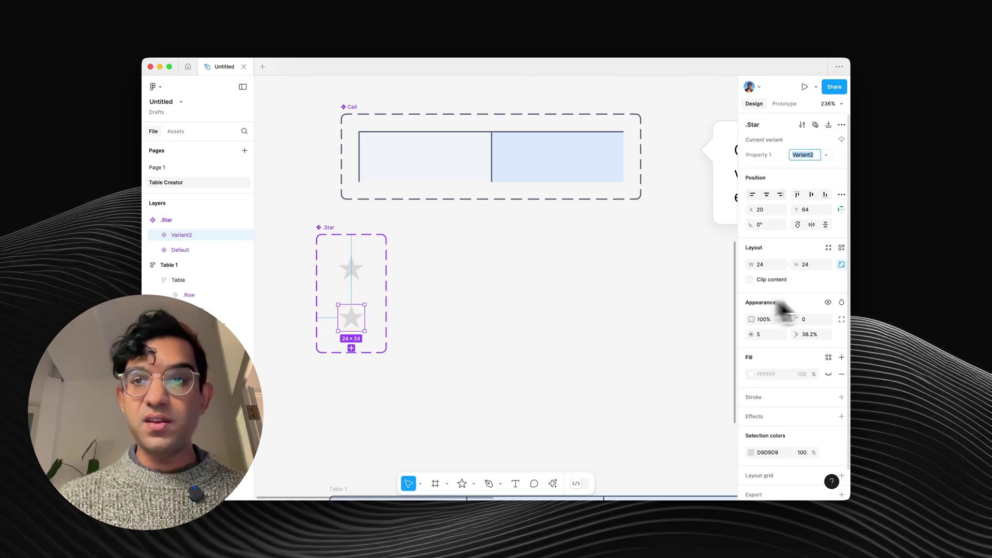
{"action": "type", "text": "False"}
{"action": "key", "text": "Return"}
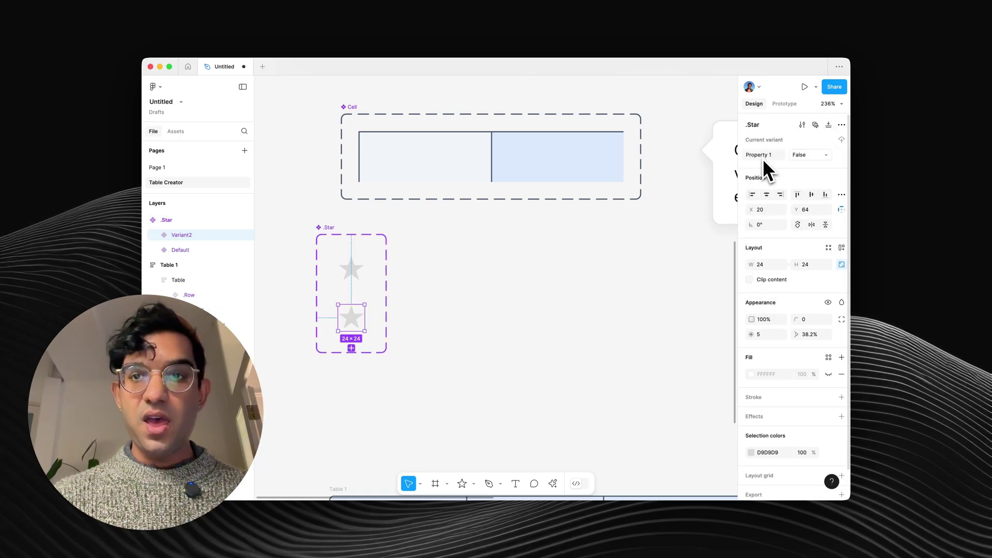
Rename the .Star variant property to Filled and set the upper star variant's value to True
{"action": "left_click", "coordinate": [761, 158]}
{"action": "type", "text": "Filled"}
{"action": "key", "text": "Return"}
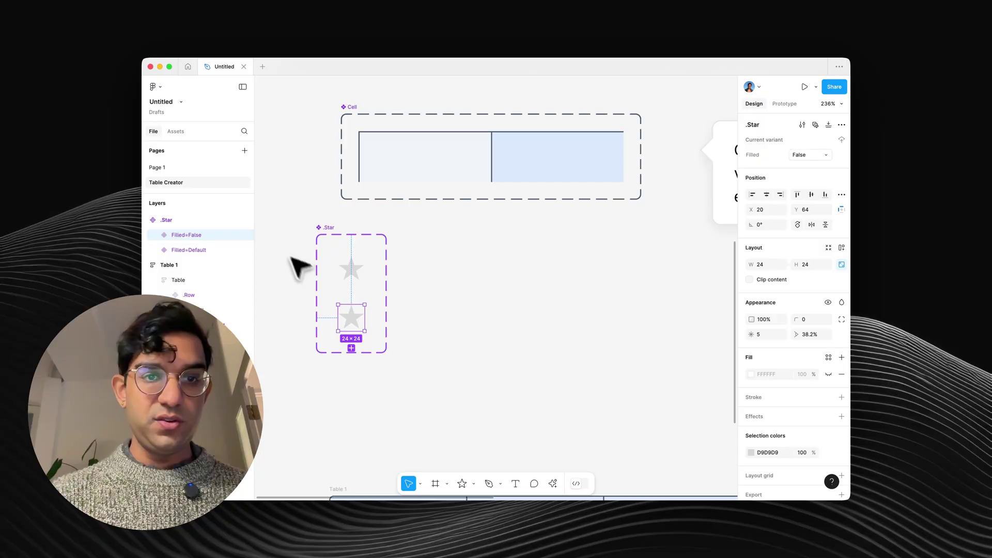
{"action": "left_click", "coordinate": [350, 268]}
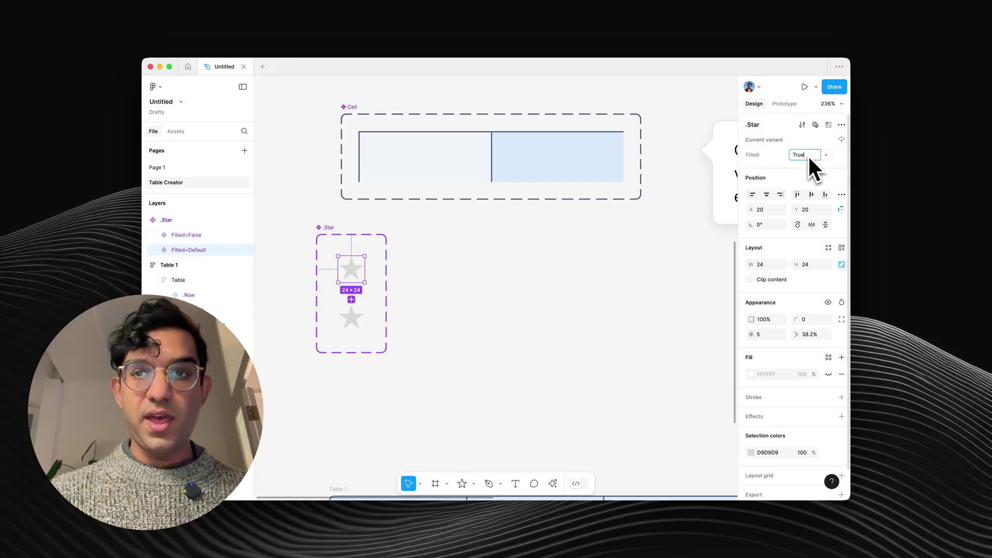
{"action": "key", "text": "Return"}
{"action": "left_click", "coordinate": [506, 283]}
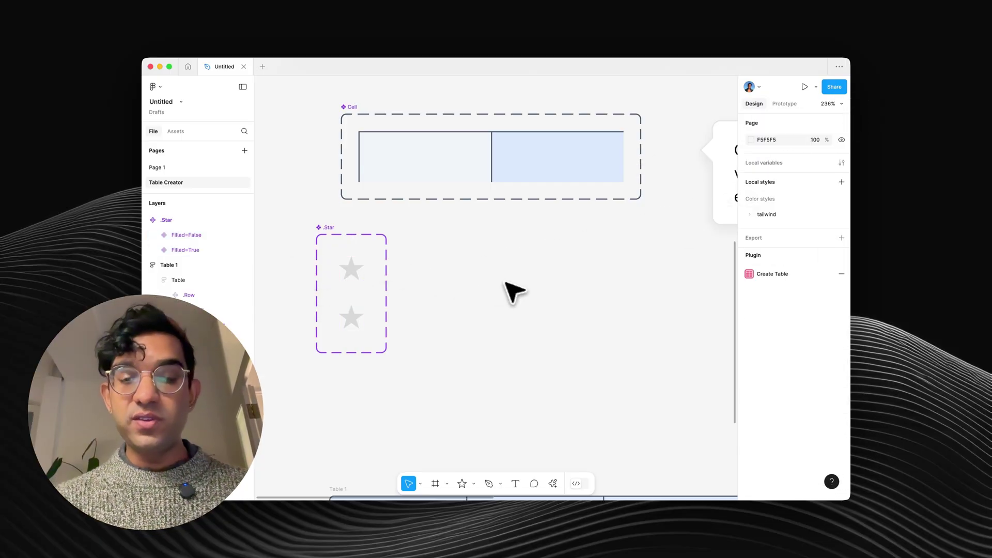
Test the Filled property on a temporary .Star instance beside the component set and delete the instance
{"action": "left_click", "coordinate": [362, 273]}
{"action": "left_click_drag", "start_coordinate": [372, 283], "coordinate": [498, 270]}
{"action": "left_click", "coordinate": [531, 299]}
{"action": "left_click", "coordinate": [490, 270]}
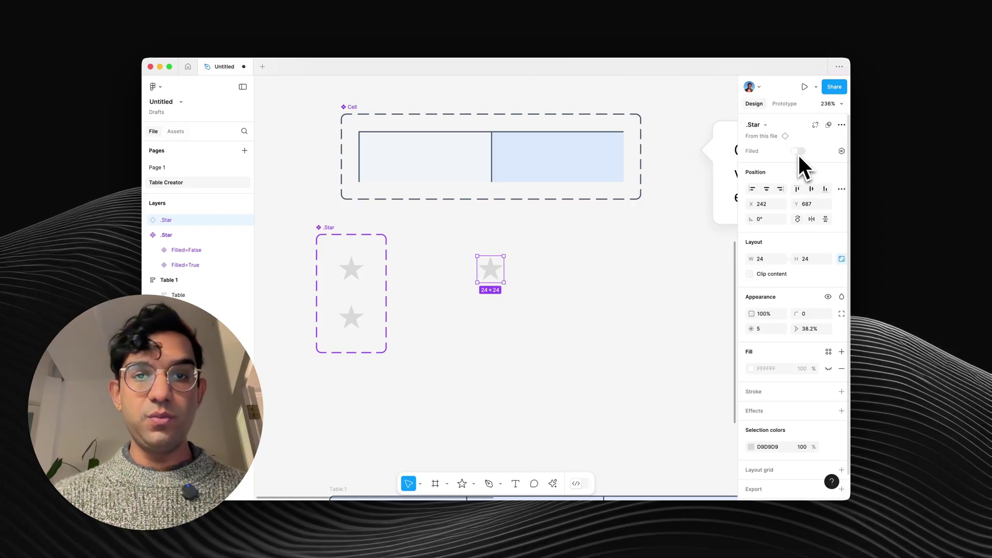
{"action": "key", "text": "Delete"}
Colour the Filled=True star yellow with a darker outline and the Filled=False star tailwind/slate/200
{"action": "left_click", "coordinate": [344, 269]}
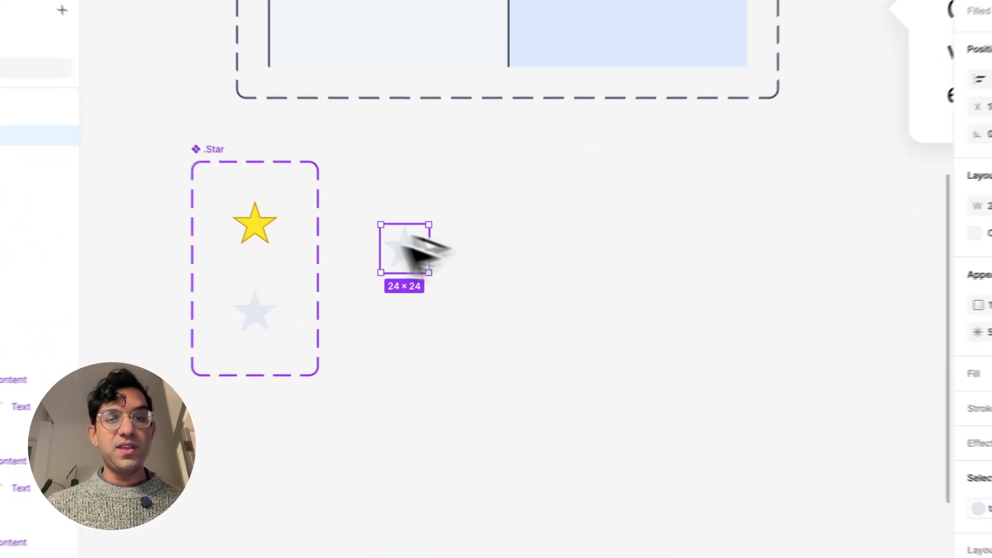
Duplicate the unfilled .Star instance side by side into a row of five stars
{"action": "left_click_drag", "start_coordinate": [441, 292], "coordinate": [467, 290]}
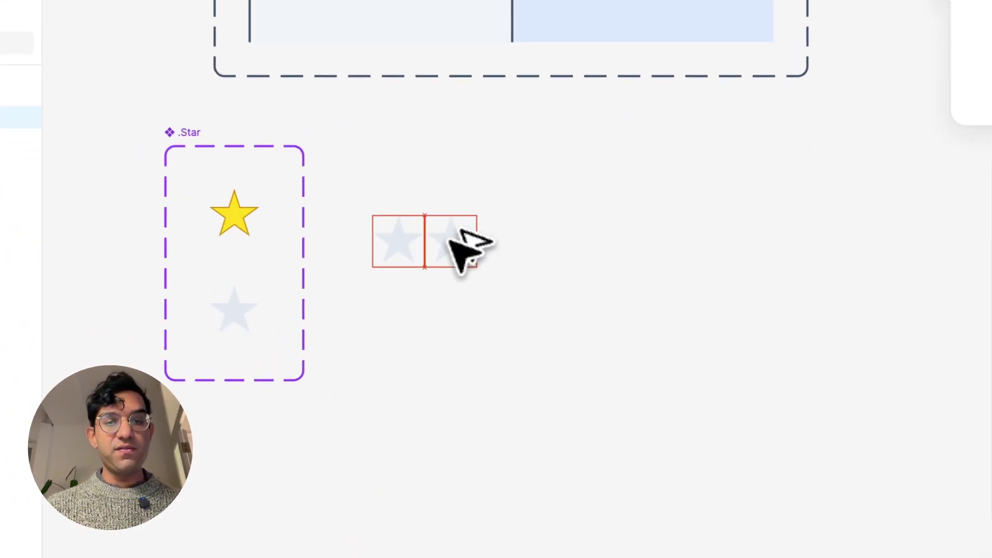
{"action": "key", "text": "ctrl+d"}
{"action": "key", "text": "ctrl+d"}
{"action": "key", "text": "ctrl+d"}
Turn the row of five stars into a component named Star Rating
{"action": "left_click_drag", "start_coordinate": [635, 299], "coordinate": [362, 217]}
{"action": "key", "text": "ctrl+alt+k"}
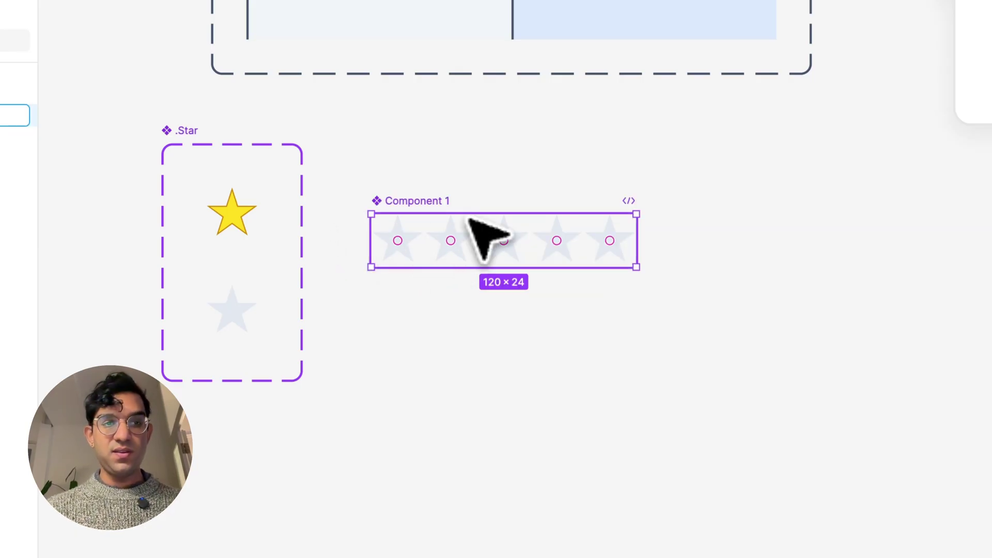
{"action": "key", "text": "ctrl+r"}
{"action": "type", "text": "Star Rating"}
{"action": "key", "text": "Return"}
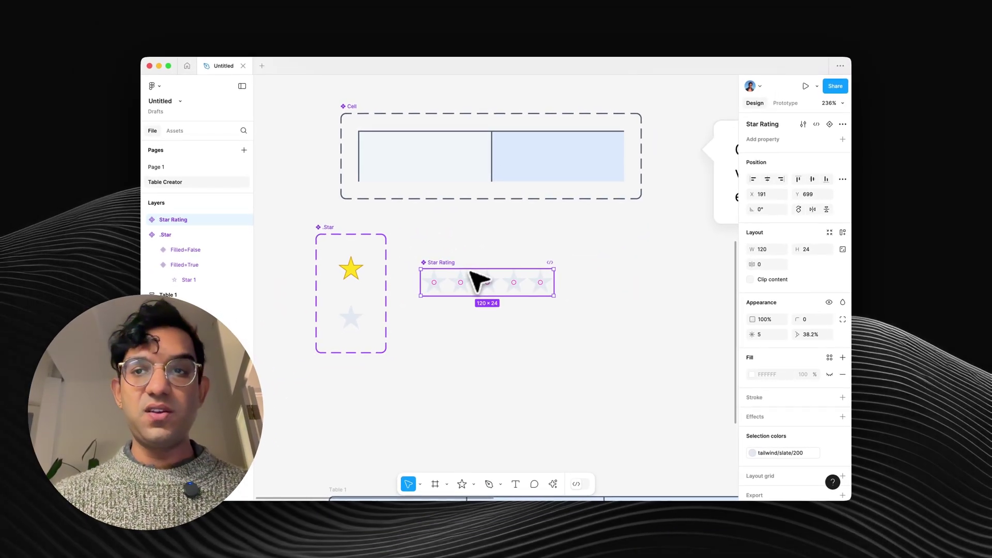
Expose the properties of all five nested .Star instances on the Star Rating component
{"action": "left_click", "coordinate": [842, 140]}
{"action": "left_click", "coordinate": [809, 235]}
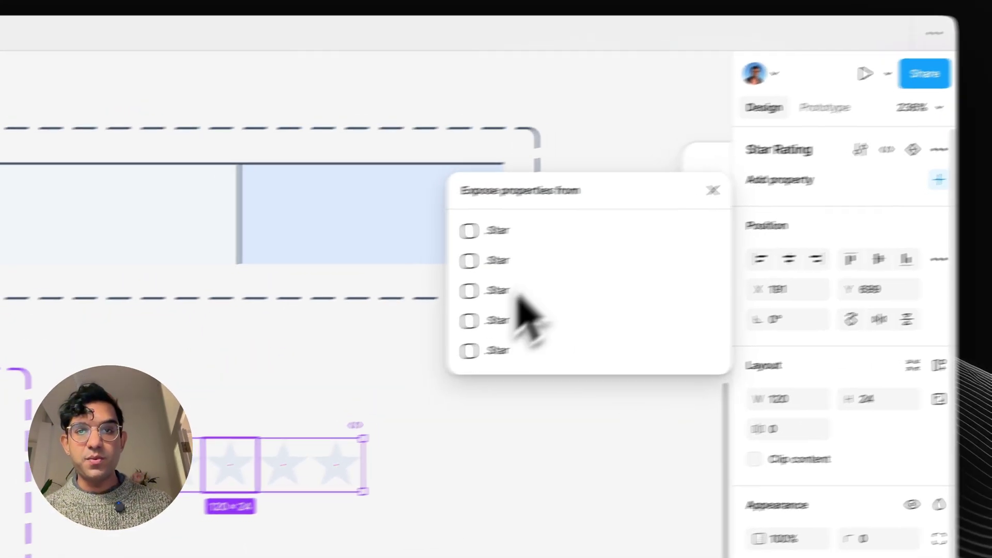
{"action": "left_click", "coordinate": [499, 232]}
{"action": "left_click", "coordinate": [499, 261]}
{"action": "left_click", "coordinate": [500, 291]}
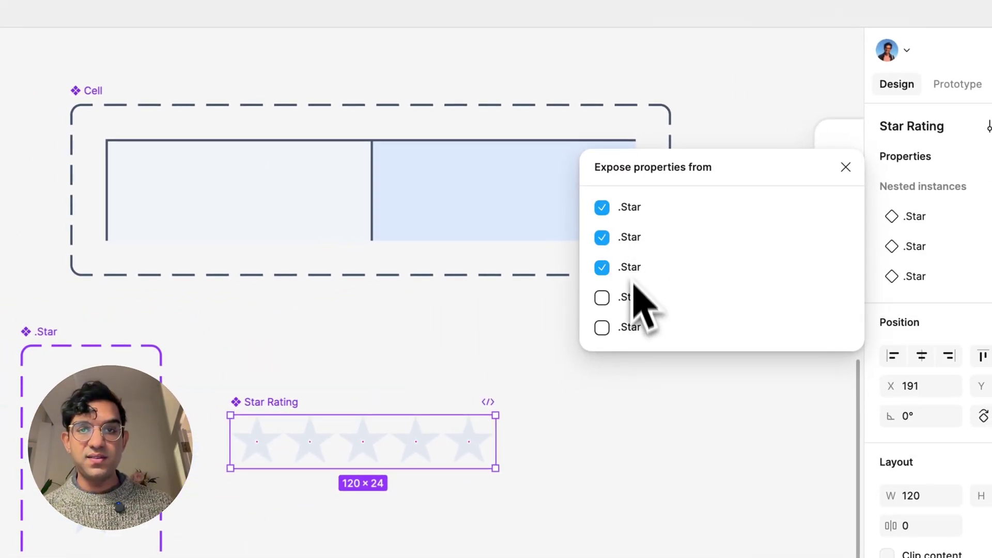
{"action": "left_click", "coordinate": [501, 320]}
{"action": "left_click", "coordinate": [633, 328]}
{"action": "left_click", "coordinate": [513, 324]}
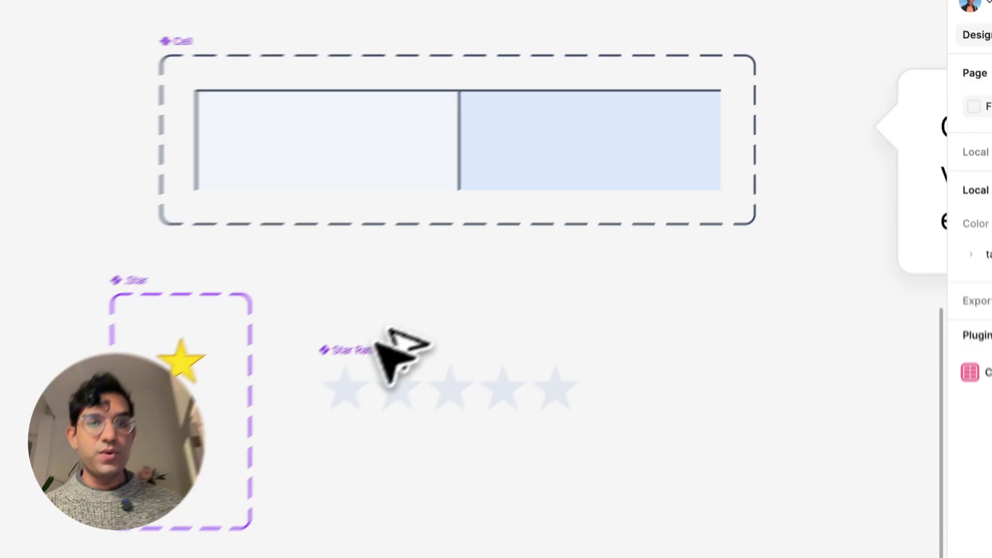
Place an instance of Star Rating below its main component and turn on Filled for the first three stars
{"action": "left_click_drag", "start_coordinate": [308, 409], "coordinate": [301, 546]}
{"action": "left_click_drag", "start_coordinate": [439, 351], "coordinate": [440, 352]}
{"action": "left_click", "coordinate": [798, 166]}
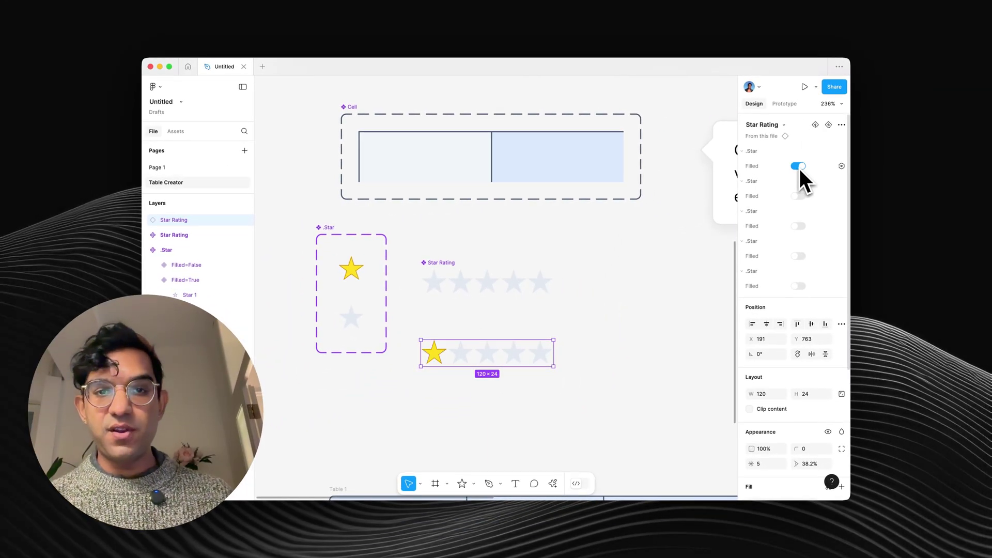
{"action": "left_click", "coordinate": [798, 165]}
{"action": "left_click", "coordinate": [798, 166]}
{"action": "left_click", "coordinate": [798, 196]}
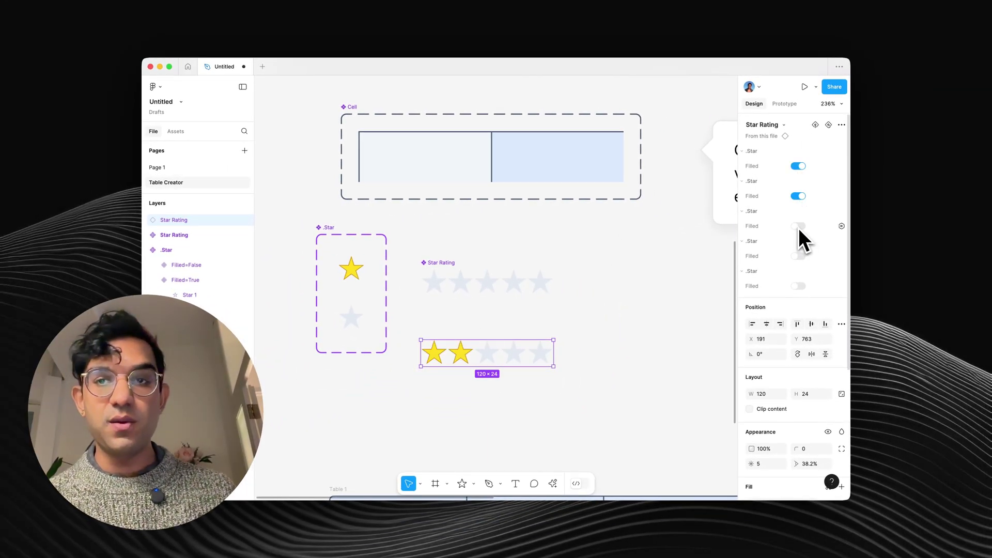
{"action": "left_click", "coordinate": [798, 226]}
{"action": "left_click", "coordinate": [578, 255]}
Add a third variant to the Cell component set and name its Type value Rating
{"action": "left_click", "coordinate": [399, 159]}
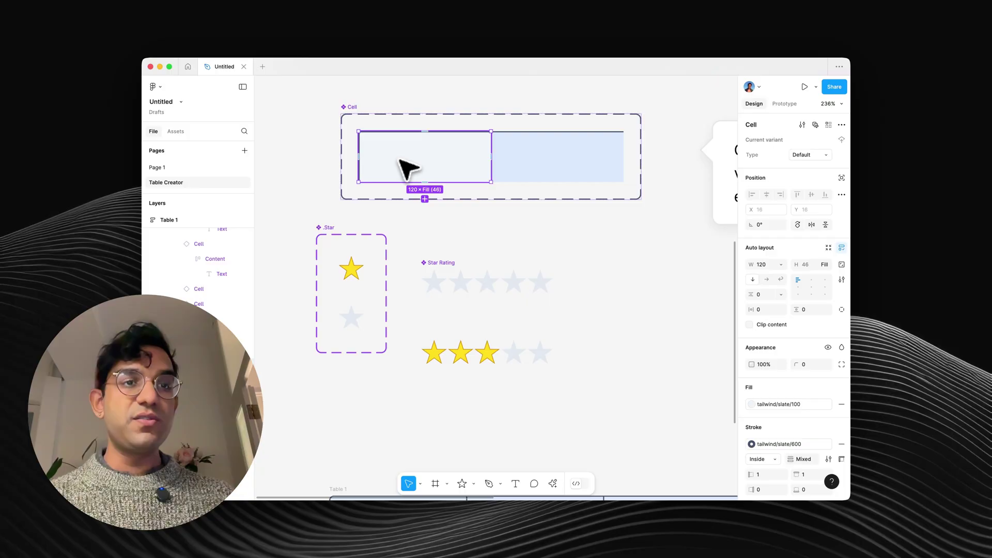
{"action": "left_click", "coordinate": [351, 109]}
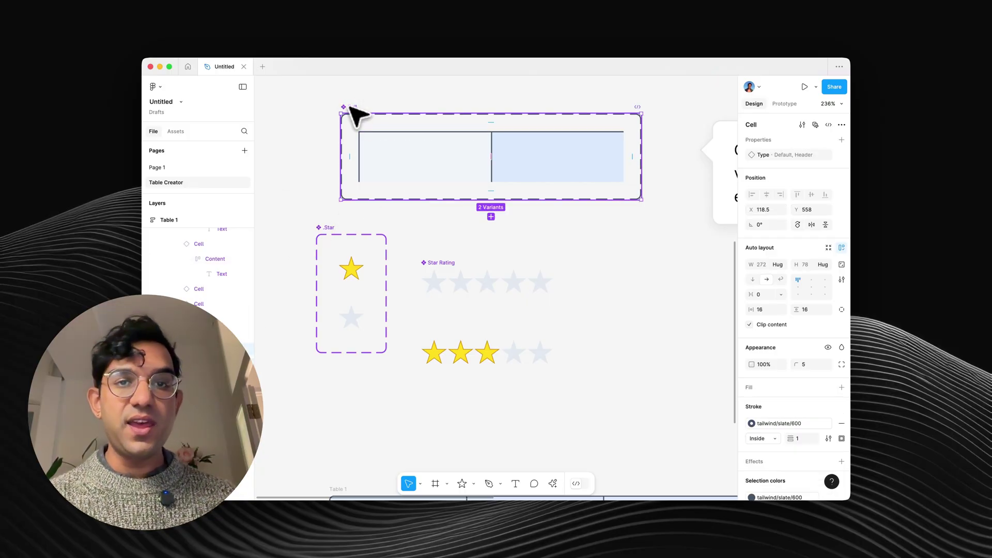
{"action": "left_click", "coordinate": [491, 217]}
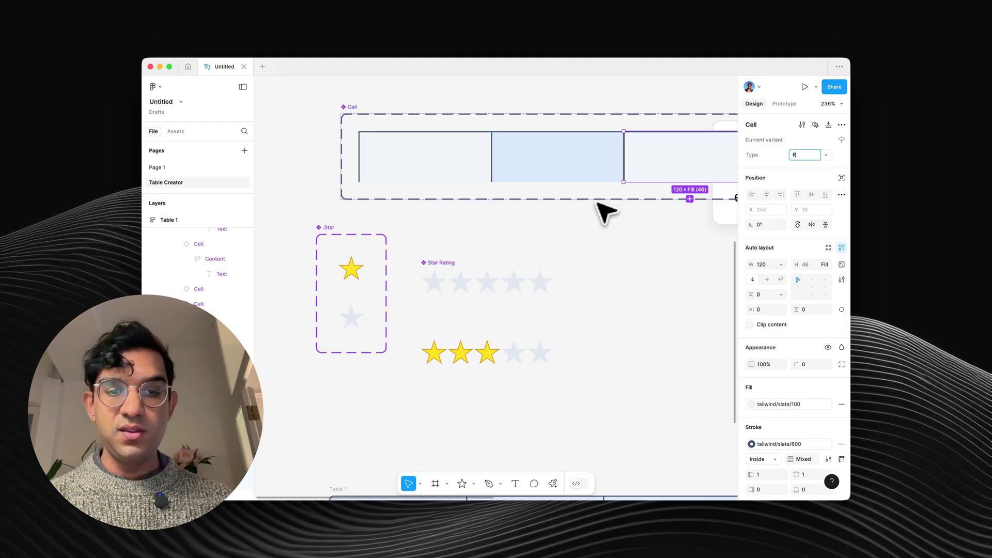
Replace the text layer inside the Rating variant's content frame with a copy of the three-star Star Rating instance
{"action": "left_click", "coordinate": [448, 356]}
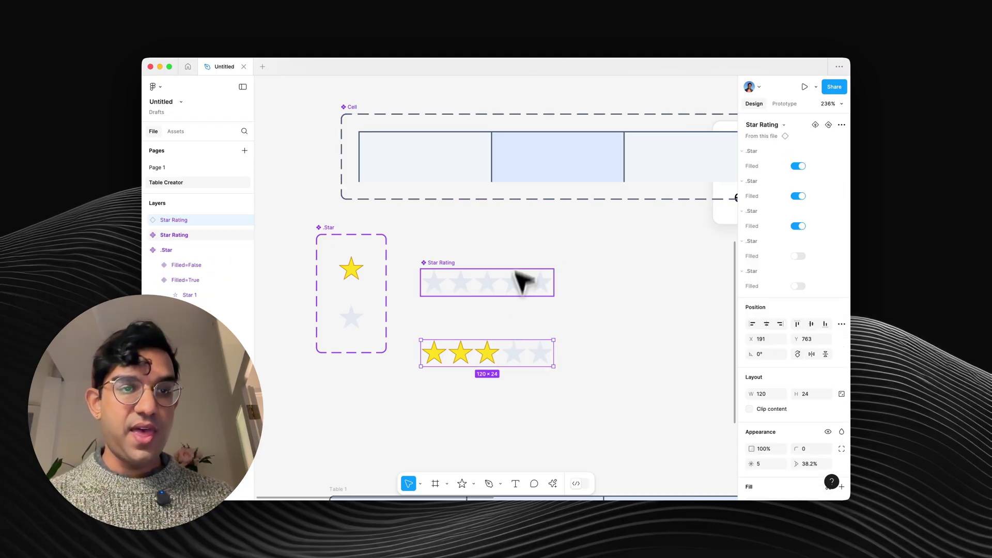
{"action": "scroll", "coordinate": [519, 258], "scroll_direction": "right", "scroll_amount": 6}
{"action": "left_click", "coordinate": [520, 186]}
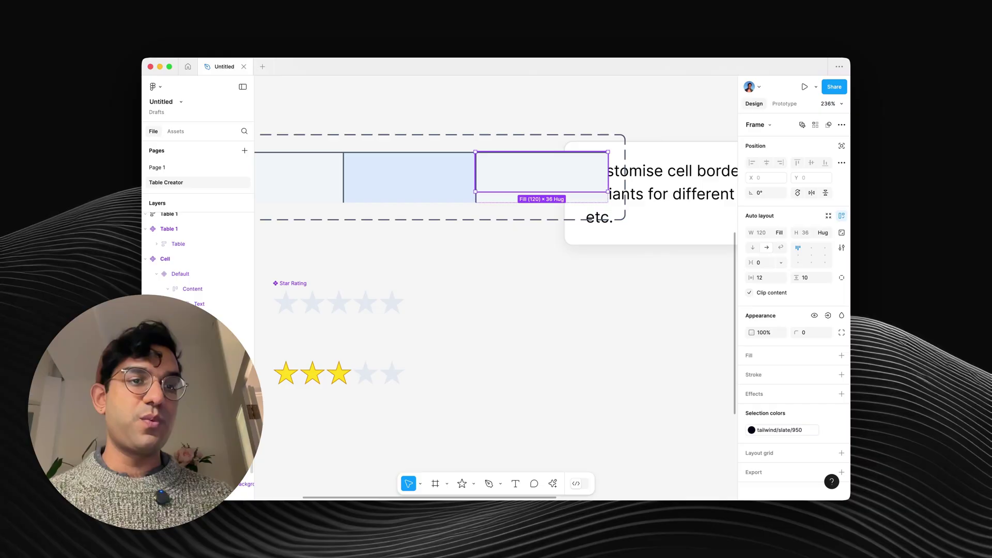
{"action": "key", "text": "Return"}
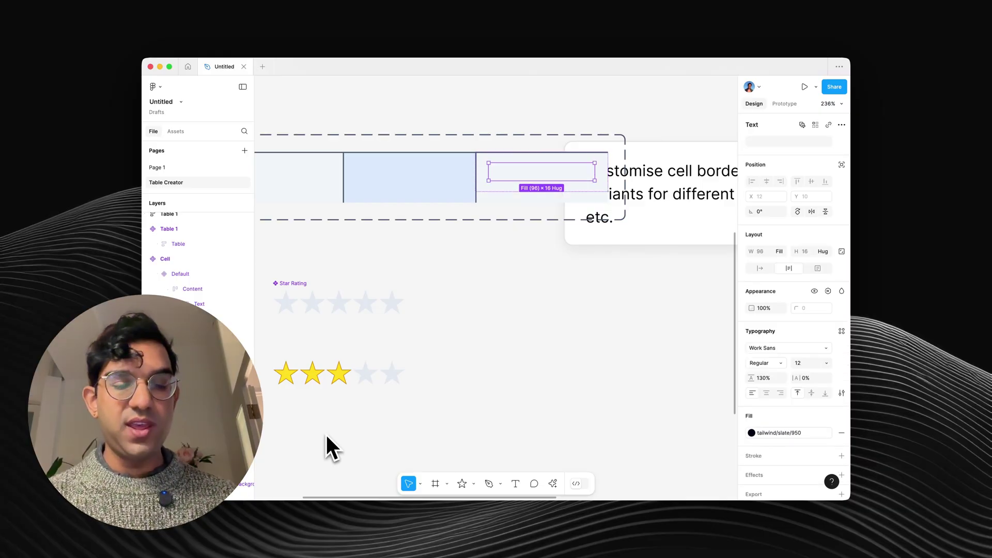
{"action": "key", "text": "super+shift+r"}
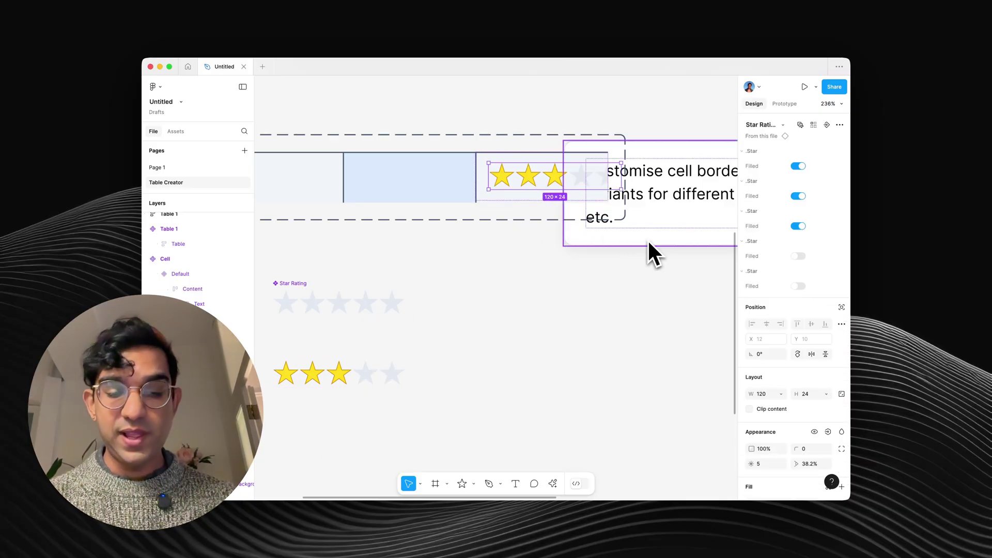
Scale the Star Rating instance inside the Rating cell variant by a factor of 0.7
{"action": "key", "text": "k"}
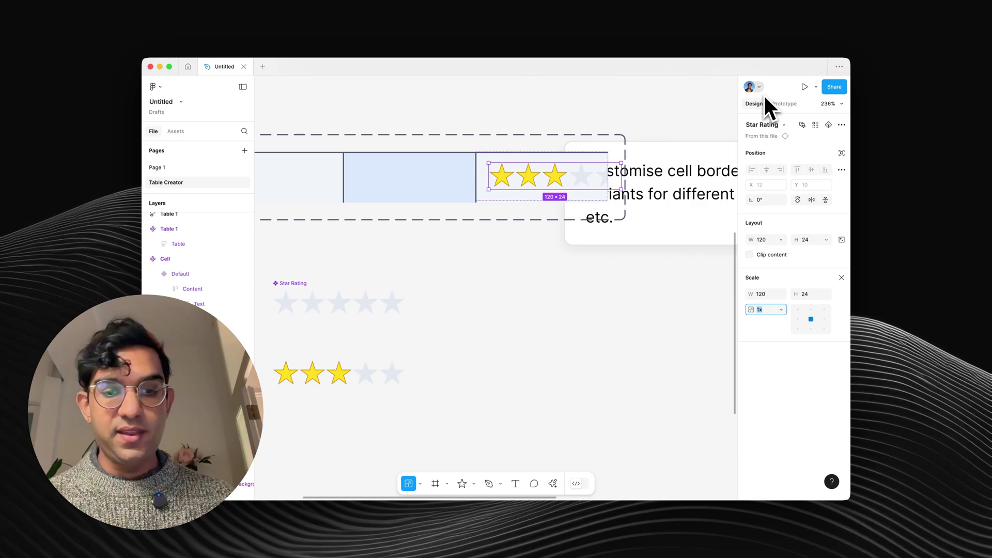
{"action": "type", "text": ".7"}
{"action": "key", "text": "Return"}
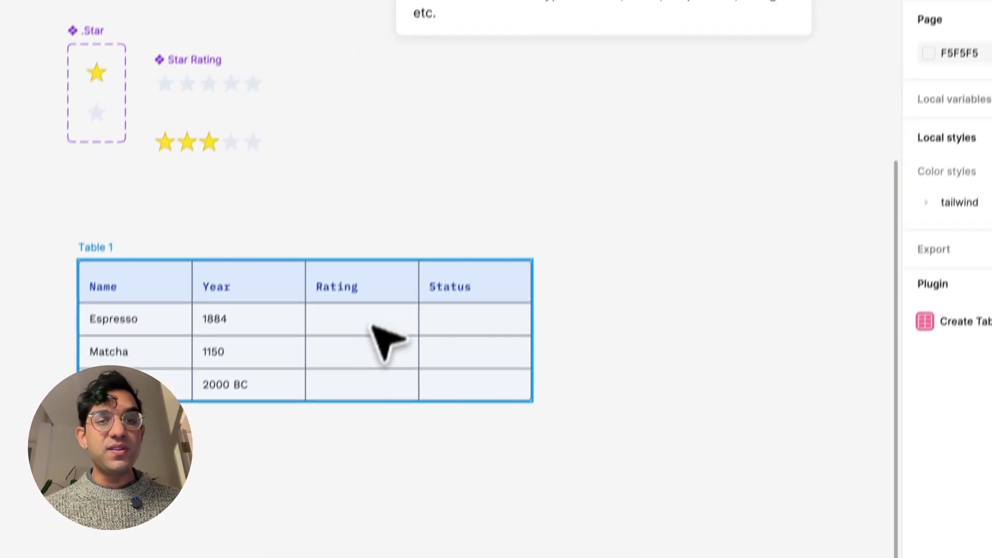
Switch the Espresso, Matcha and Chai cells in the table's Rating column to the Rating type
{"action": "double_click", "coordinate": [373, 330]}
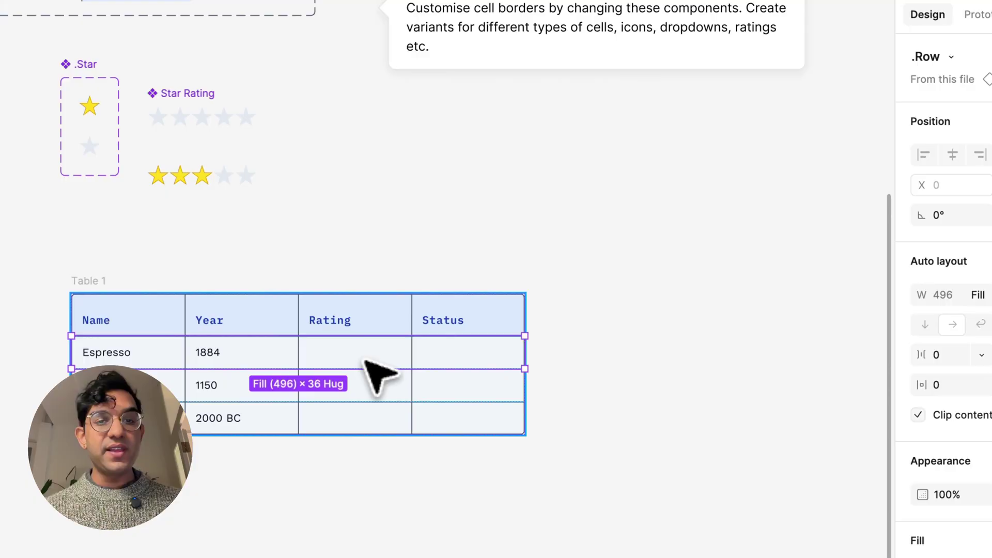
{"action": "double_click", "coordinate": [369, 330]}
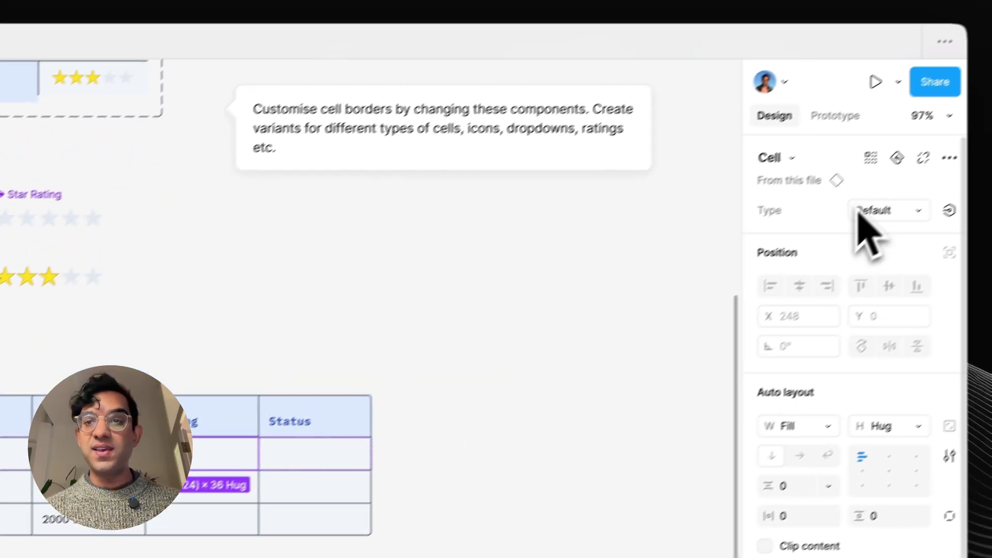
{"action": "left_click", "coordinate": [860, 212]}
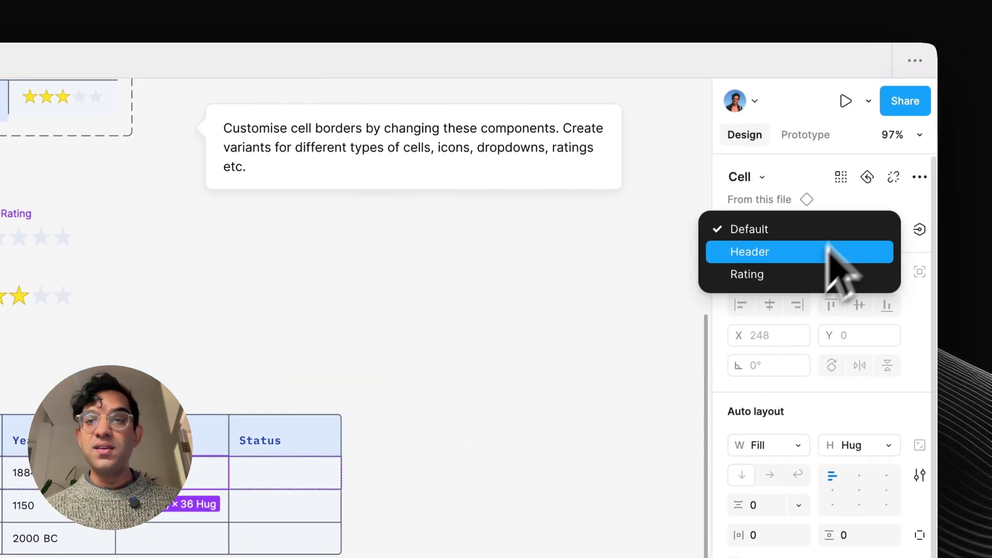
{"action": "left_click", "coordinate": [827, 258]}
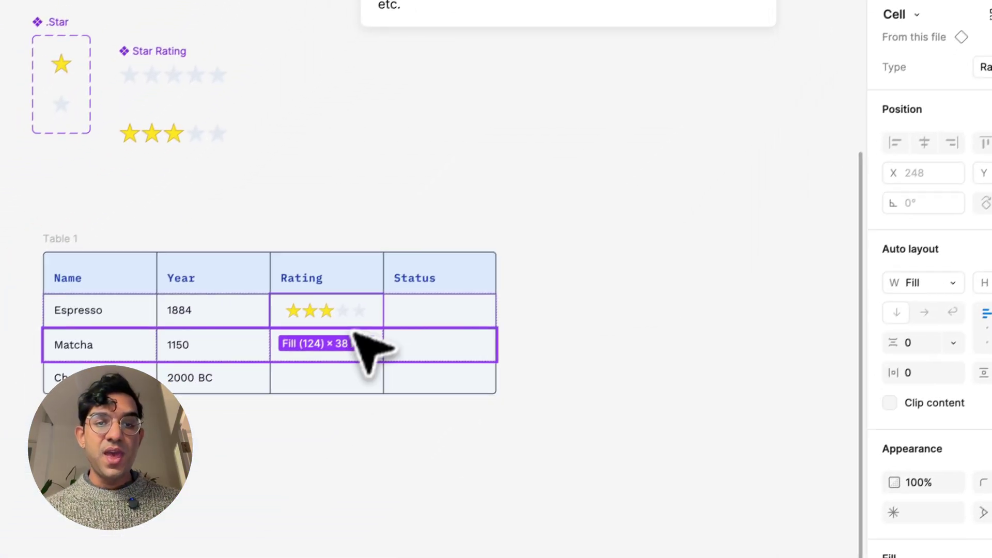
{"action": "double_click", "coordinate": [286, 455]}
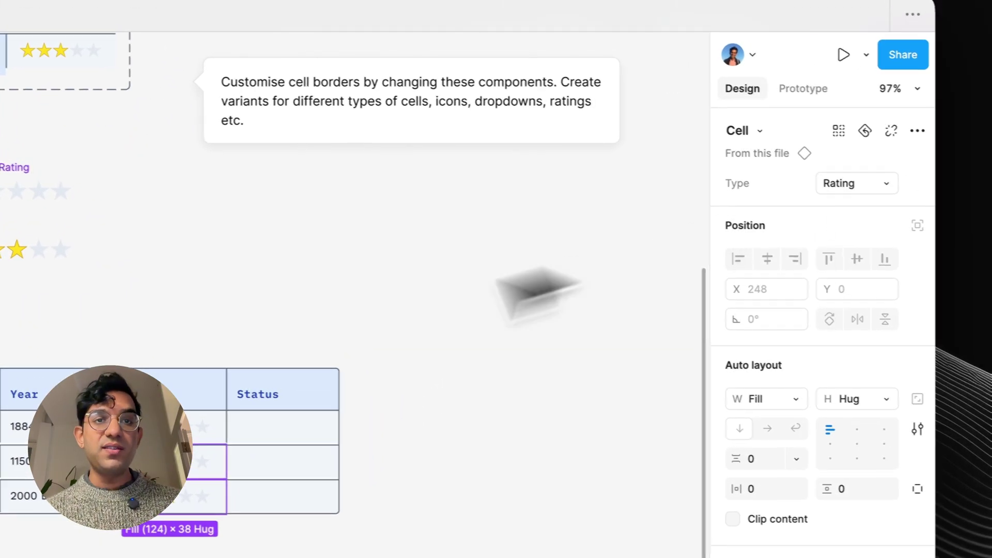
{"action": "left_click", "coordinate": [256, 300]}
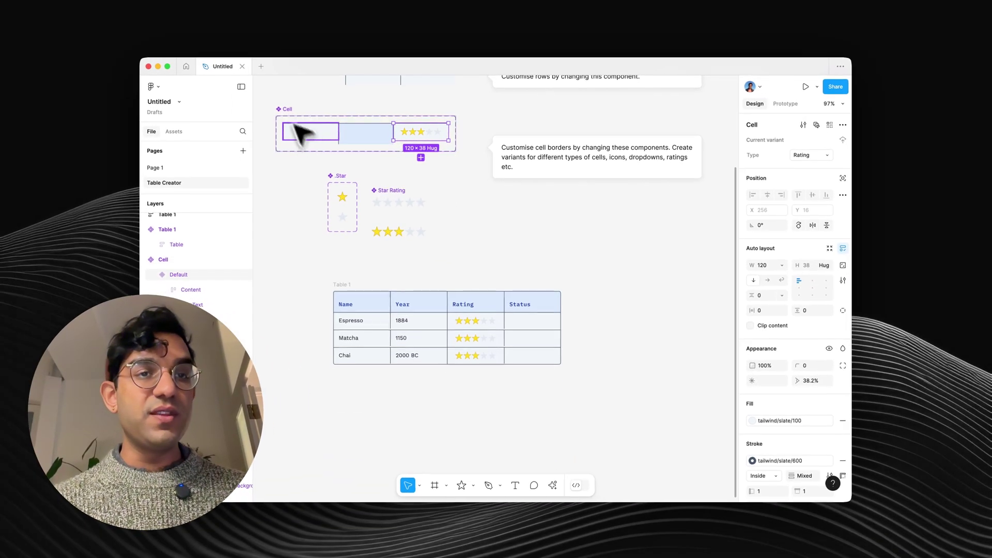
Expose the properties of the five nested .Star instances on the Cell component set
{"action": "left_click", "coordinate": [288, 112]}
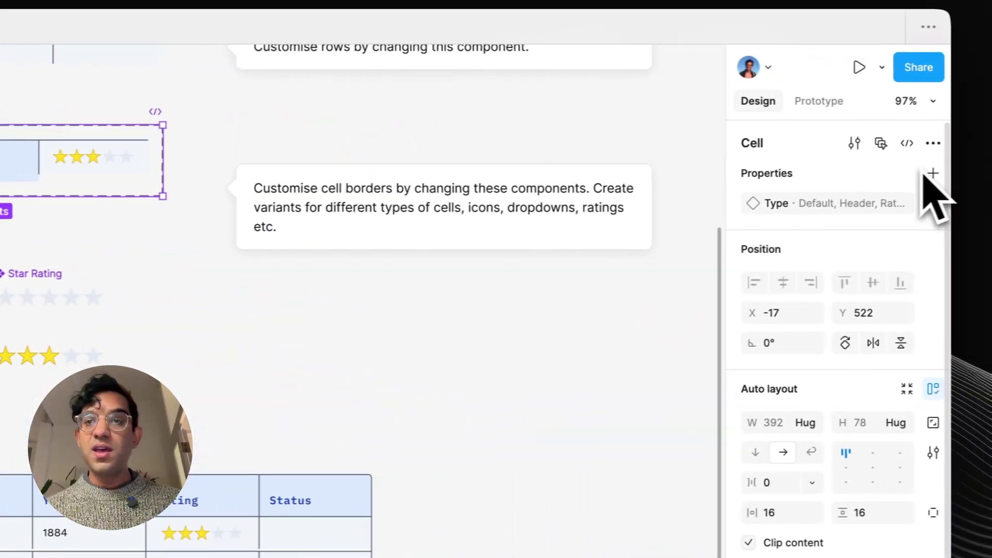
{"action": "left_click", "coordinate": [932, 173]}
{"action": "left_click", "coordinate": [840, 360]}
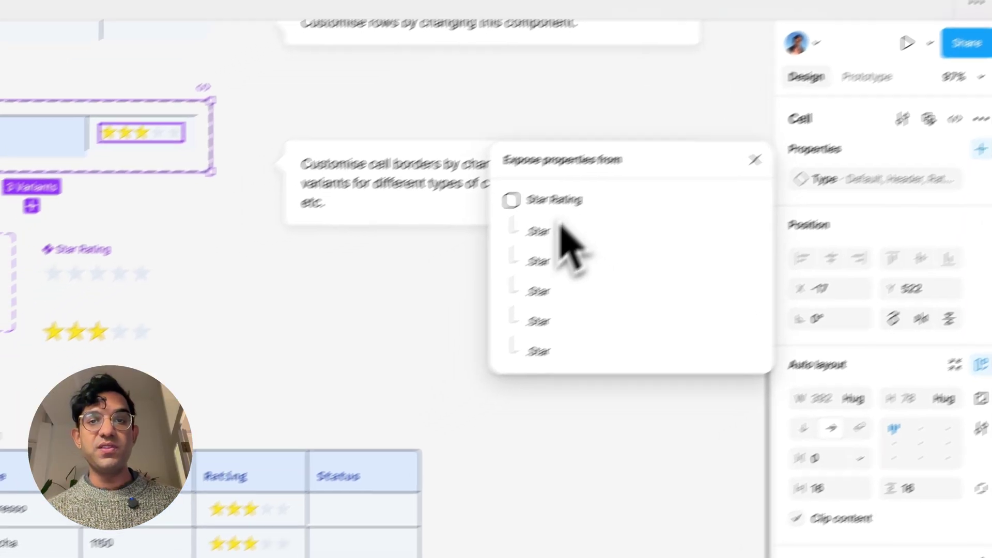
{"action": "left_click", "coordinate": [478, 240]}
{"action": "left_click", "coordinate": [296, 379]}
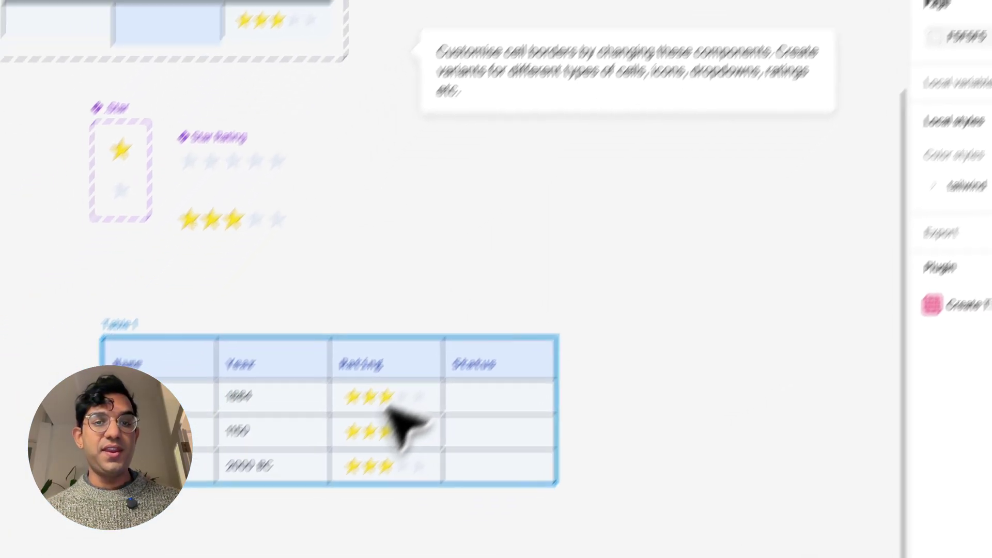
Set the Espresso row's rating to four filled stars and the Chai row's rating to two
{"action": "double_click", "coordinate": [335, 462]}
{"action": "double_click", "coordinate": [332, 463]}
{"action": "double_click", "coordinate": [333, 463]}
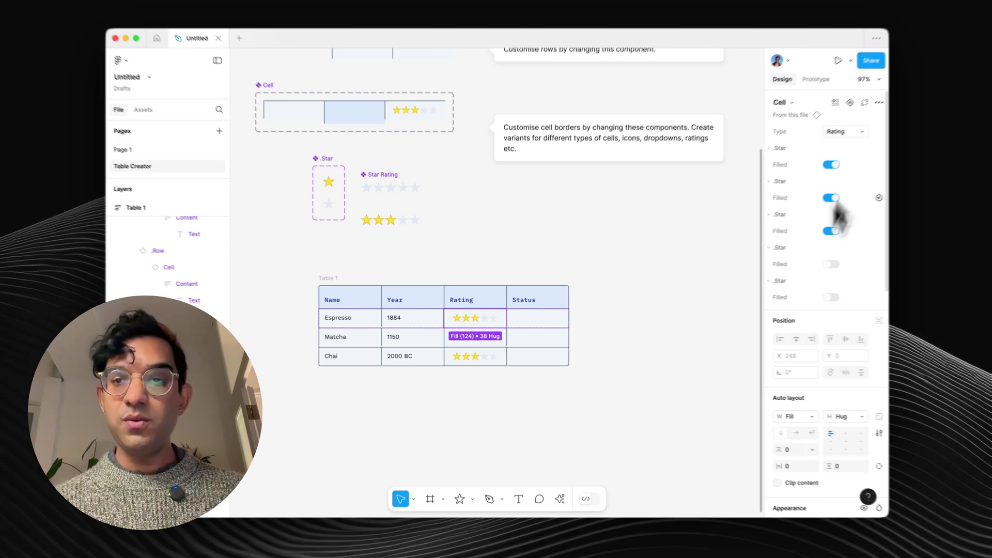
{"action": "left_click", "coordinate": [802, 271]}
{"action": "double_click", "coordinate": [474, 355]}
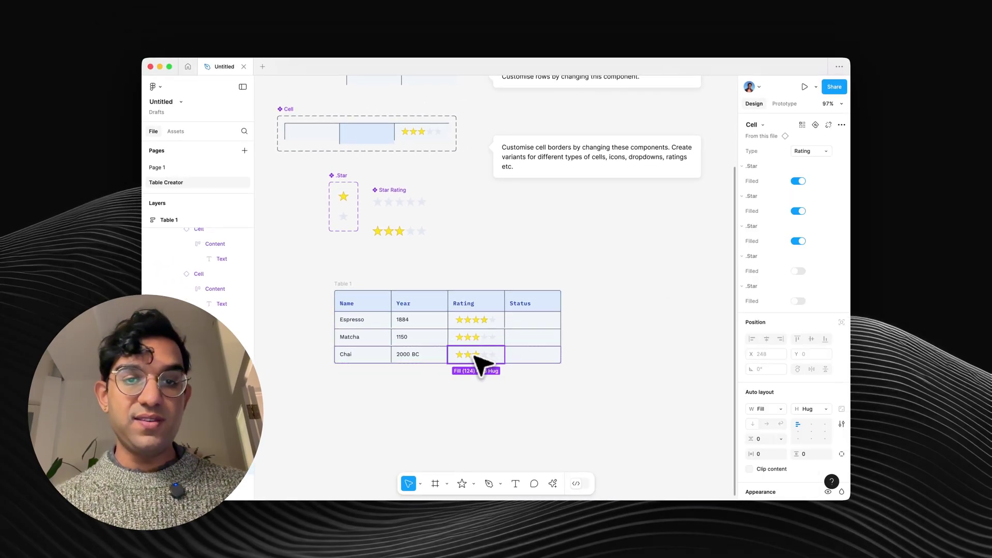
{"action": "left_click", "coordinate": [607, 254]}
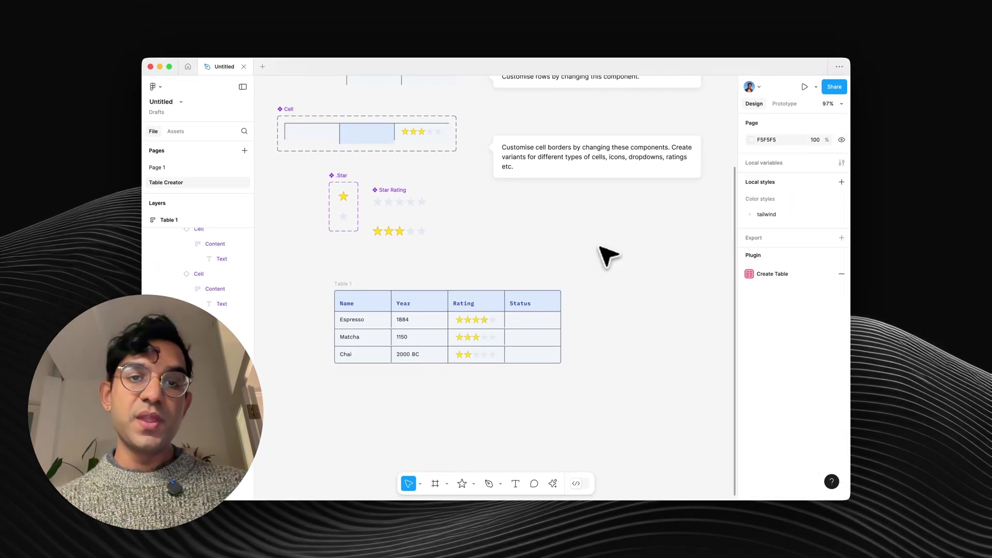
Move the table's Rating column ahead of the Year column and return it to its place before Status
{"action": "left_click", "coordinate": [497, 302]}
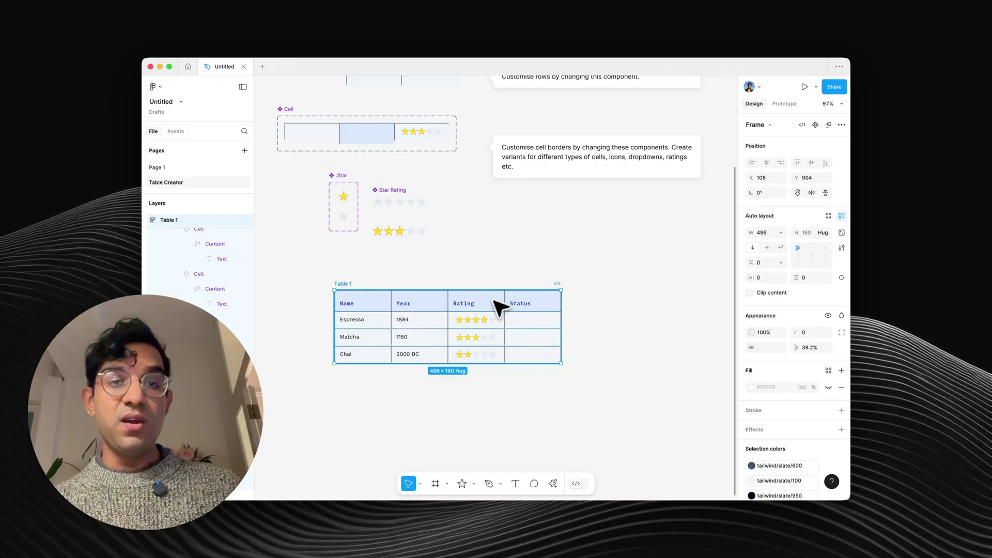
{"action": "double_click", "coordinate": [496, 302]}
{"action": "double_click", "coordinate": [495, 301]}
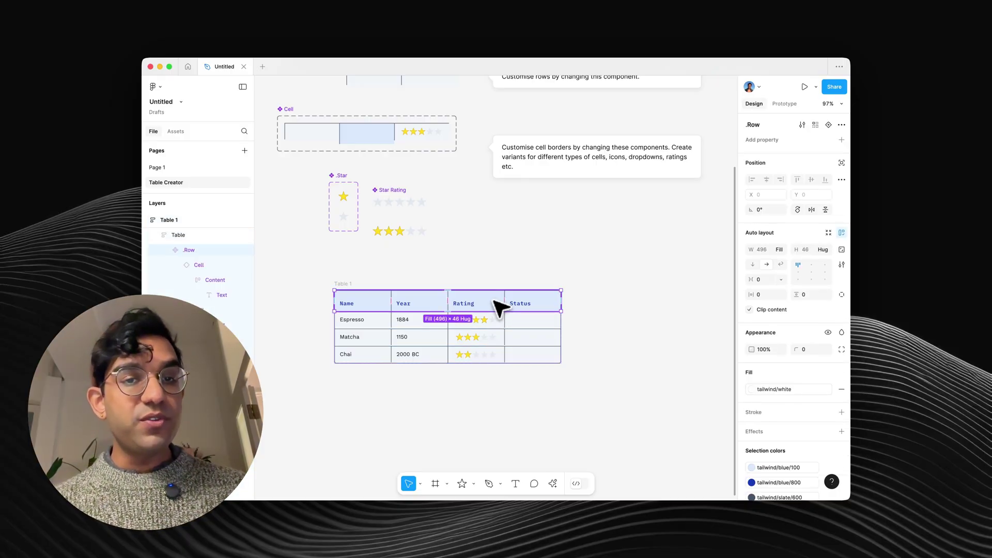
{"action": "double_click", "coordinate": [495, 300]}
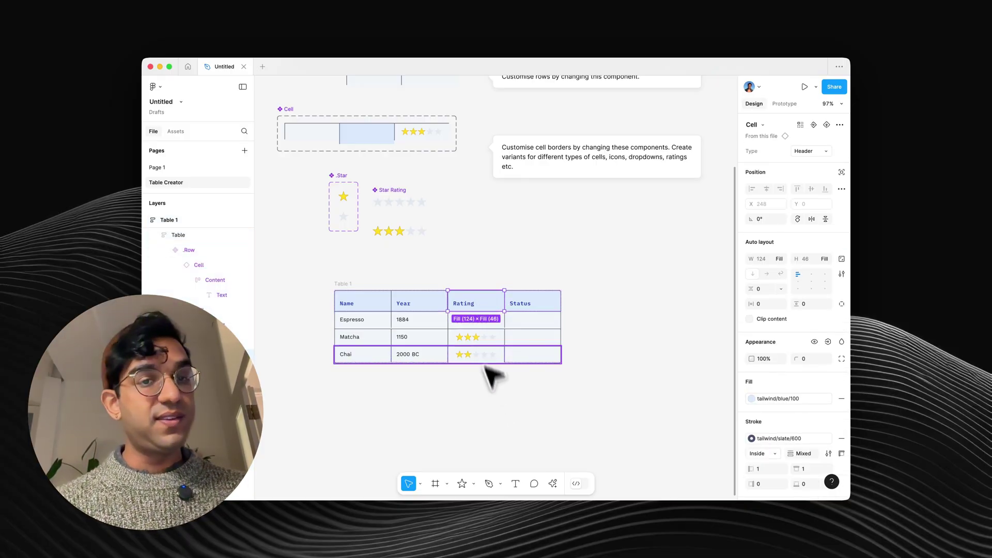
{"action": "key", "text": "Left"}
{"action": "key", "text": "Right"}
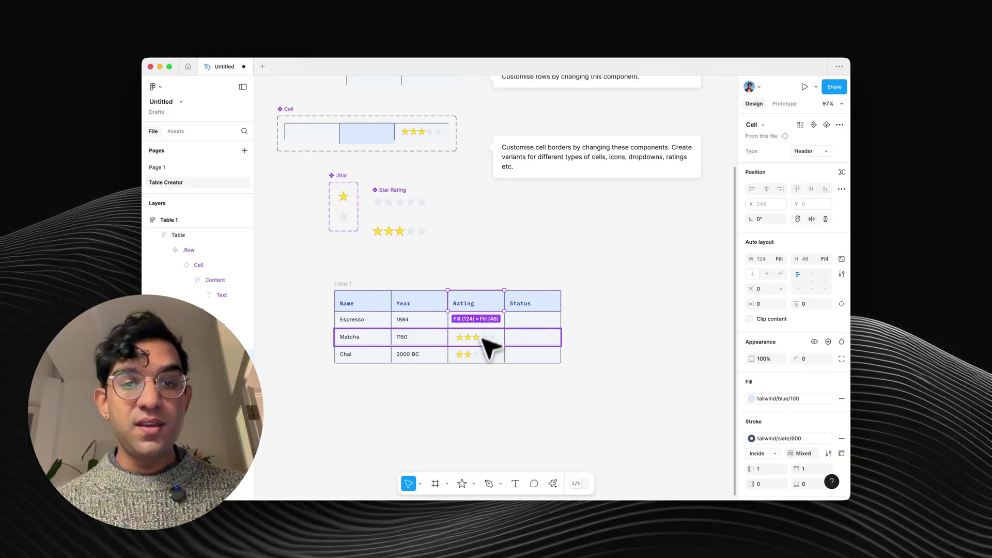
{"action": "left_click", "coordinate": [487, 339]}
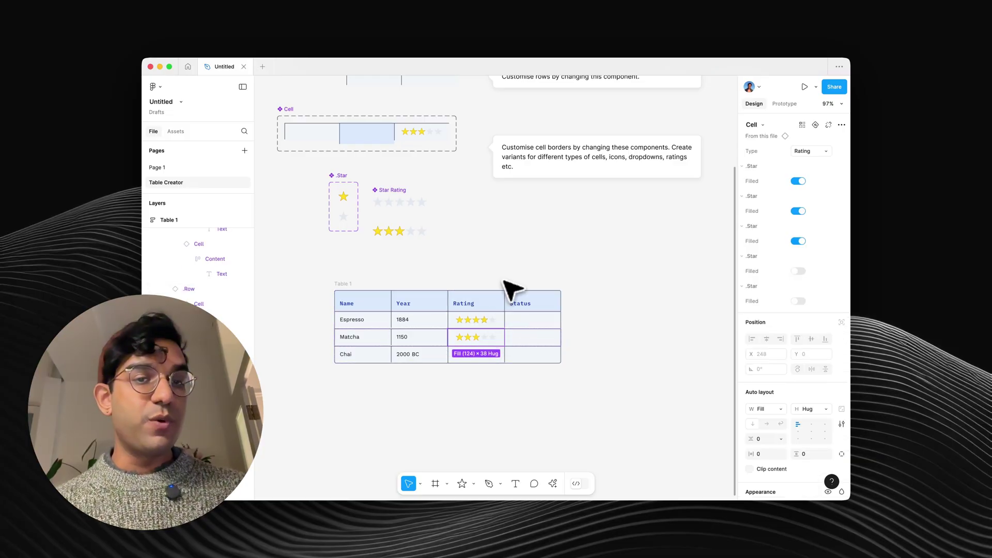
{"action": "left_click", "coordinate": [494, 301]}
{"action": "key", "text": "Left"}
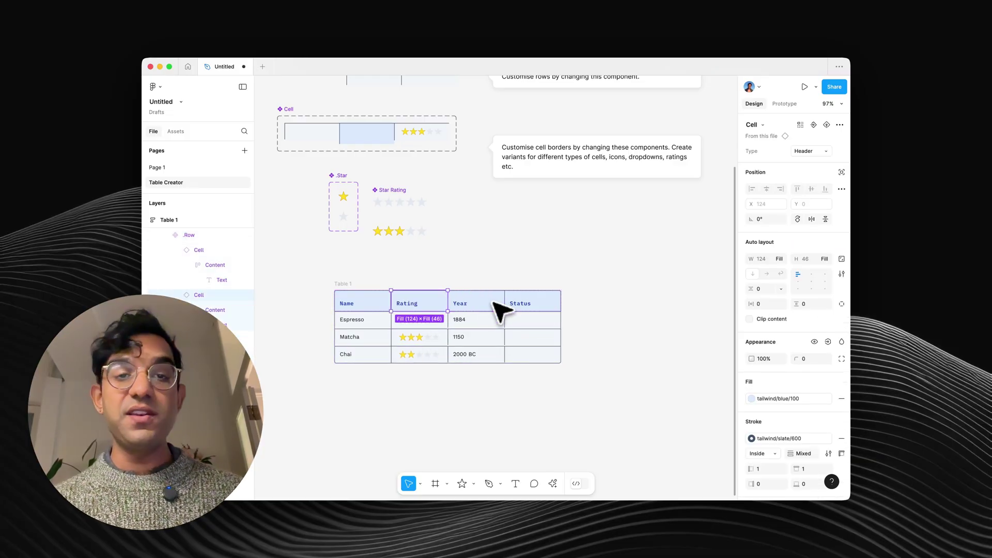
{"action": "key", "text": "Right"}
Move the Matcha row above the Espresso row and return it to its place below Espresso
{"action": "left_click", "coordinate": [376, 343]}
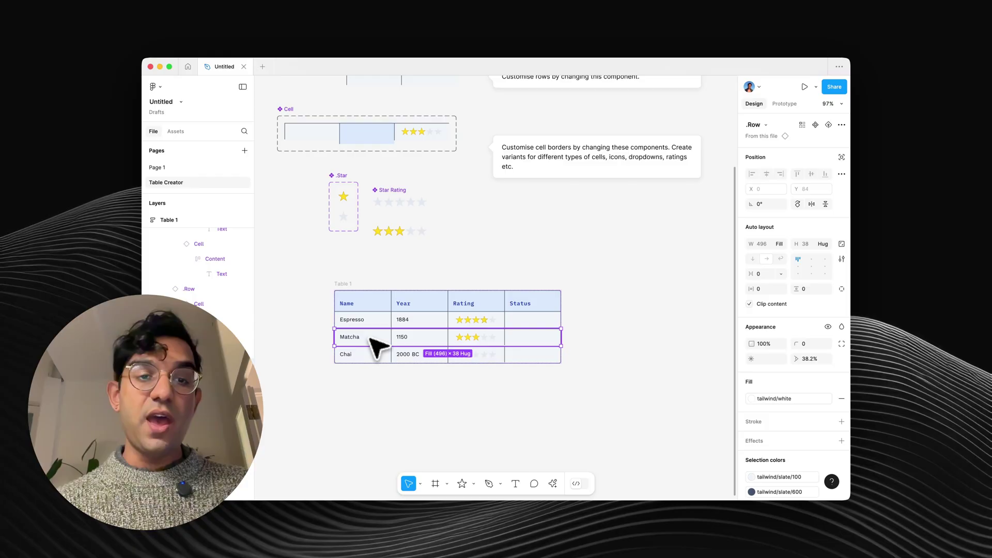
{"action": "key", "text": "Down"}
{"action": "key", "text": "Up"}
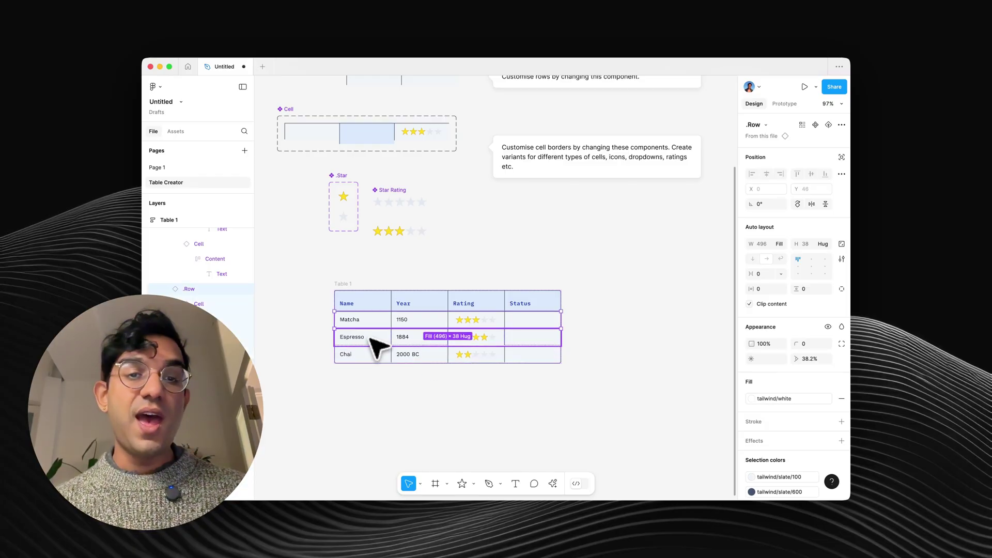
{"action": "key", "text": "Down"}
{"action": "left_click", "coordinate": [562, 392]}
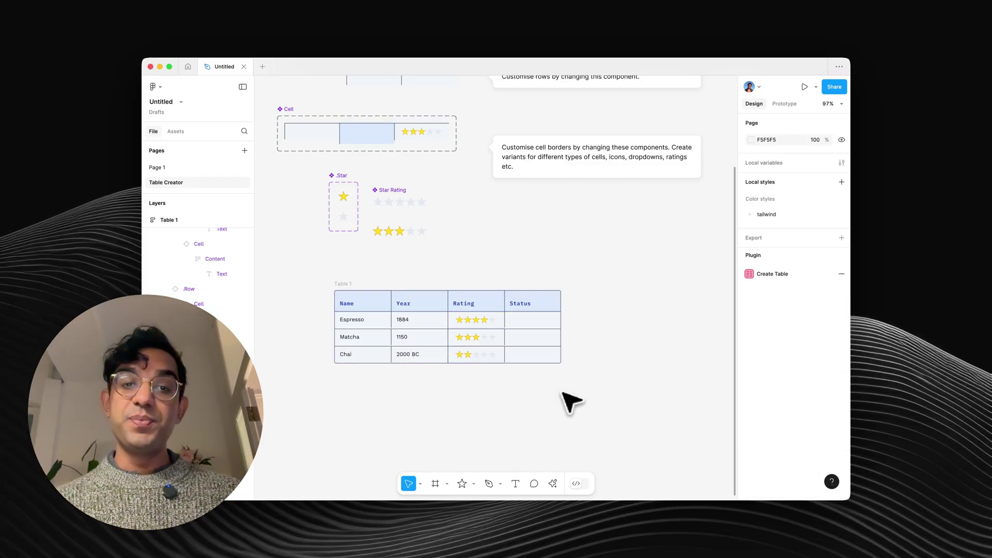